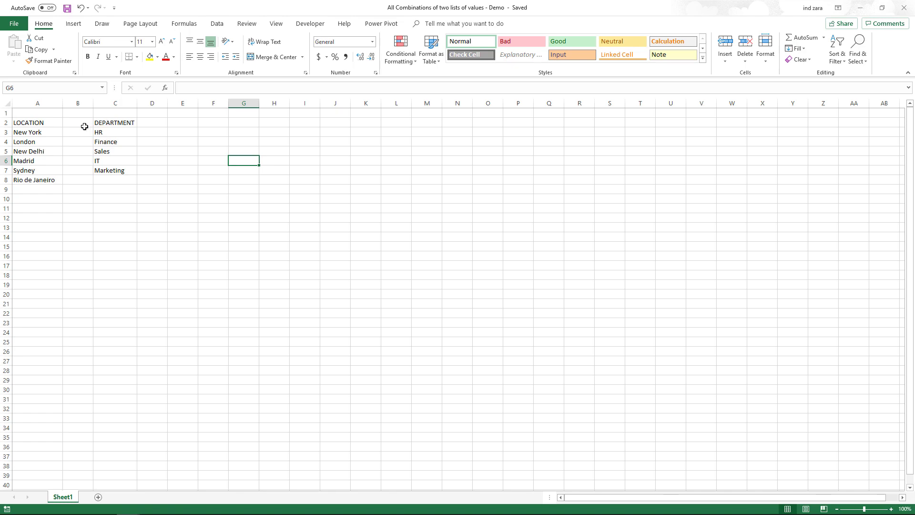
Convert the location list in A2:A8 into a table with headers and name the table T_LOC.
left_click_drag(37, 122, 35, 179)
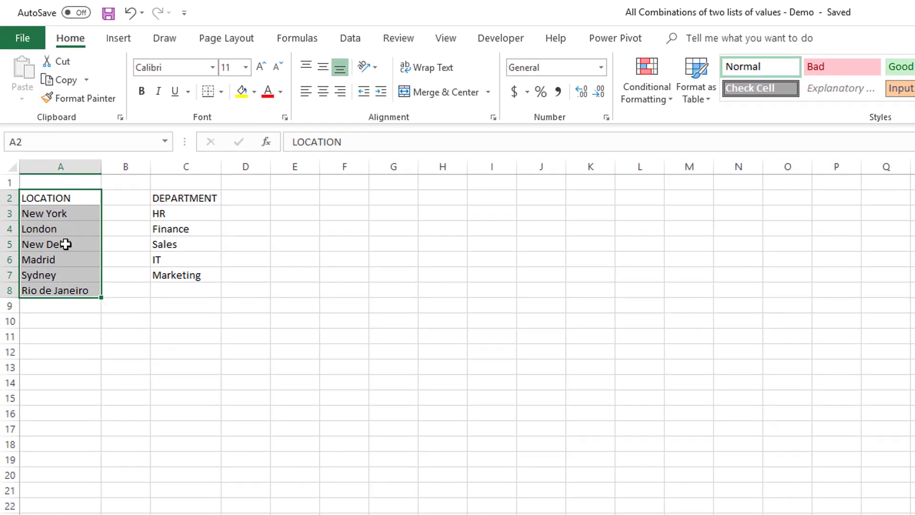
key("ctrl+t")
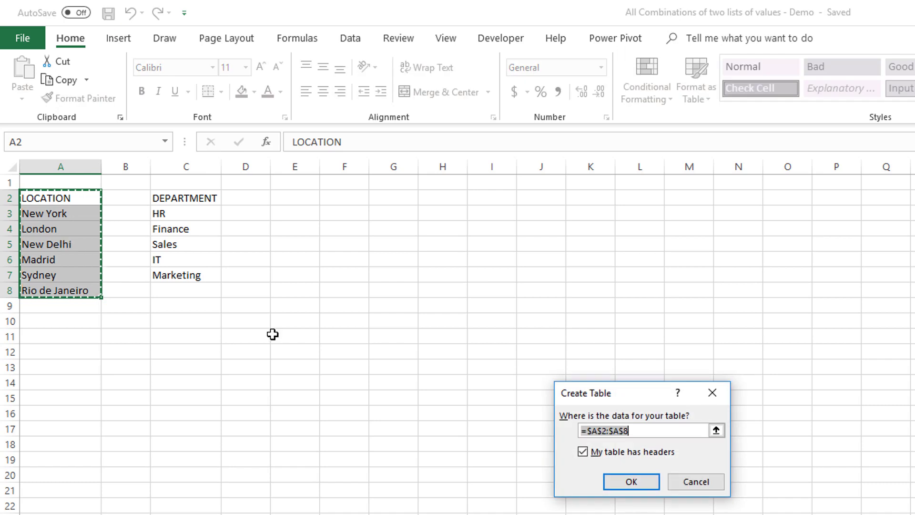
left_click(620, 483)
left_click(47, 78)
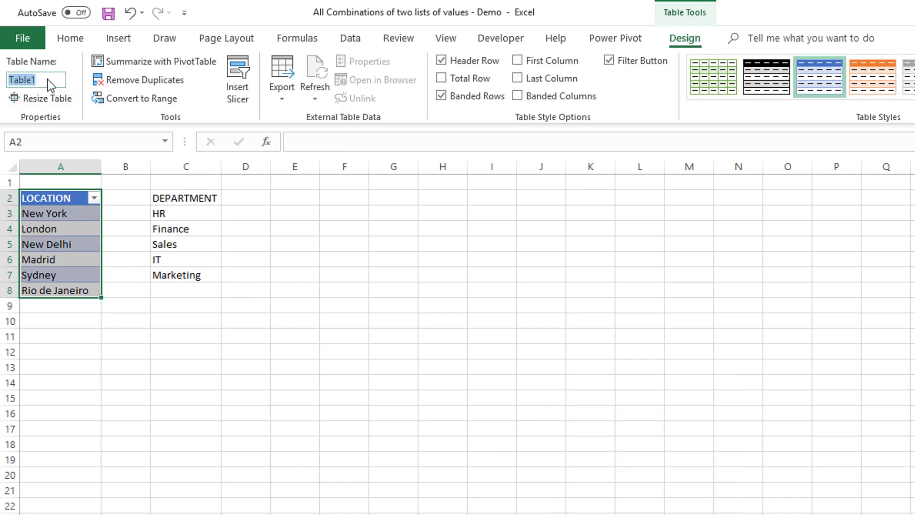
type("T_LOC")
key("Return")
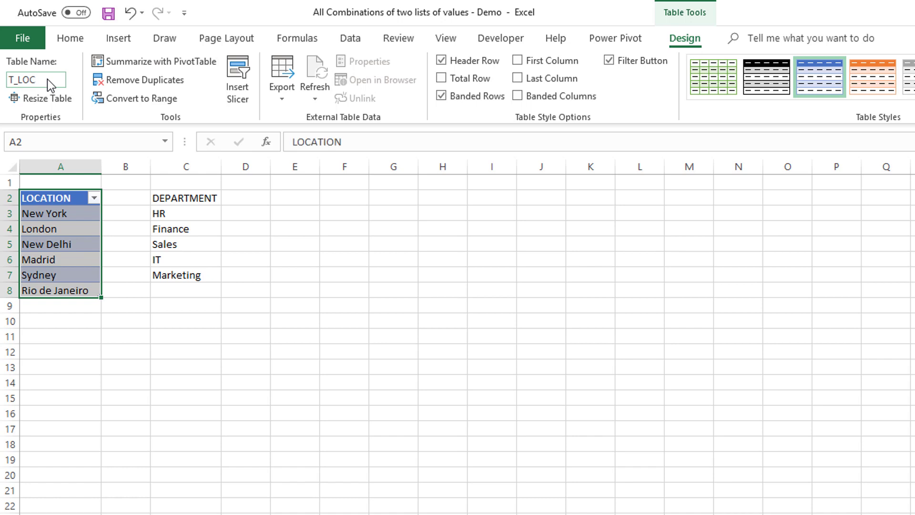
Convert the department list in column C into a table with headers and name it T_DEP.
left_click(188, 207)
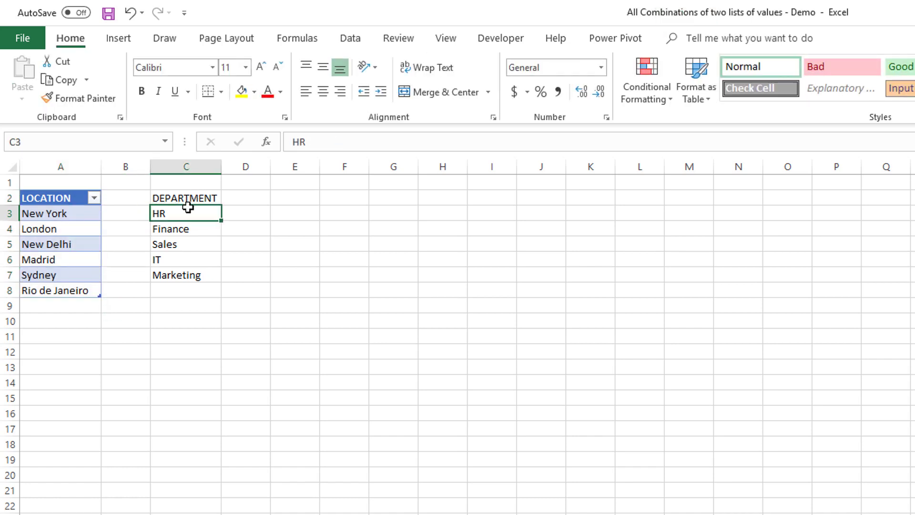
key("ctrl+t")
key("Return")
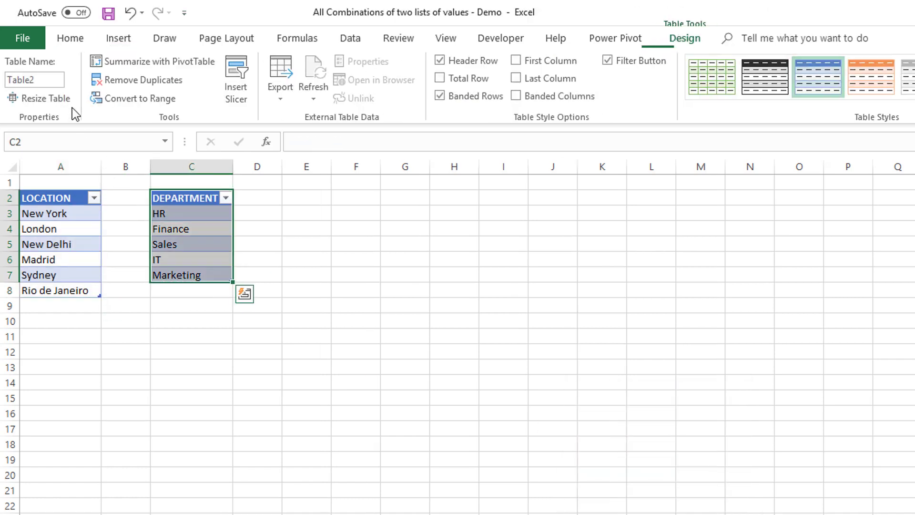
left_click(60, 80)
type("T_DEP")
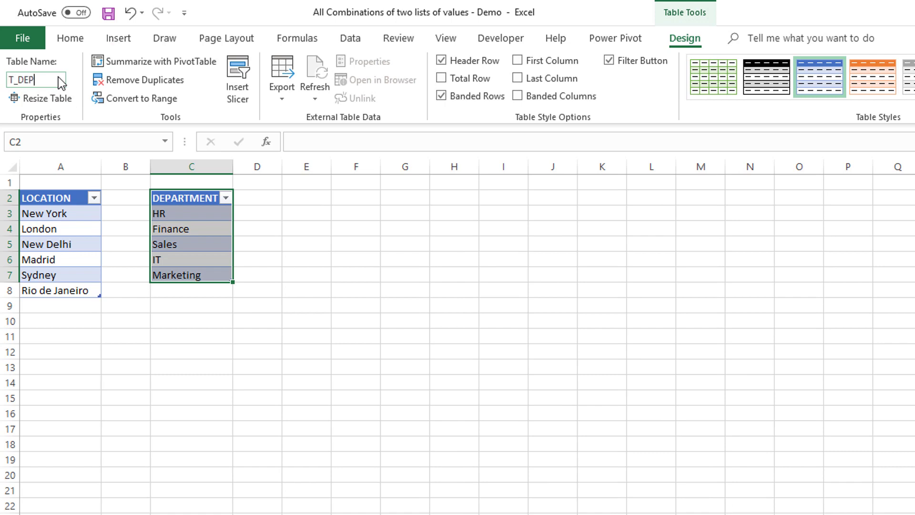
key("Return")
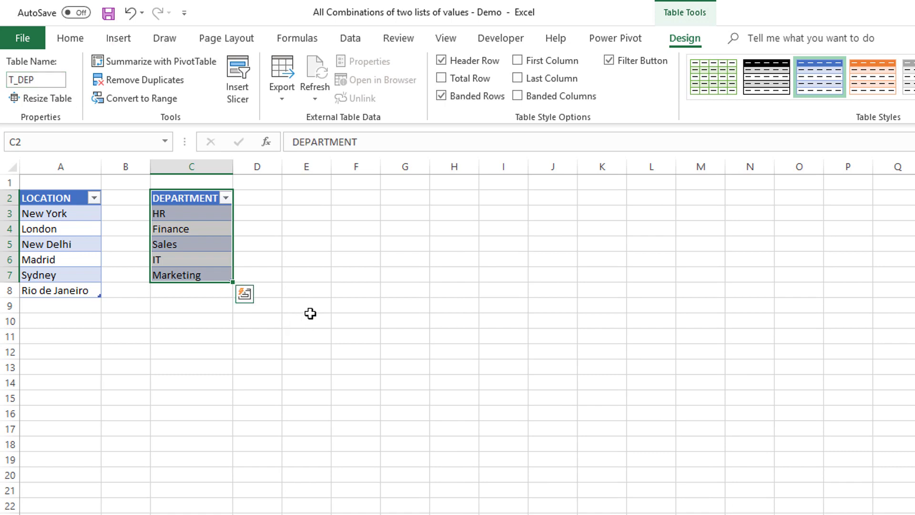
Enter the heading Counts in cell F1 and the row label Locations in cell E2.
left_click(316, 192)
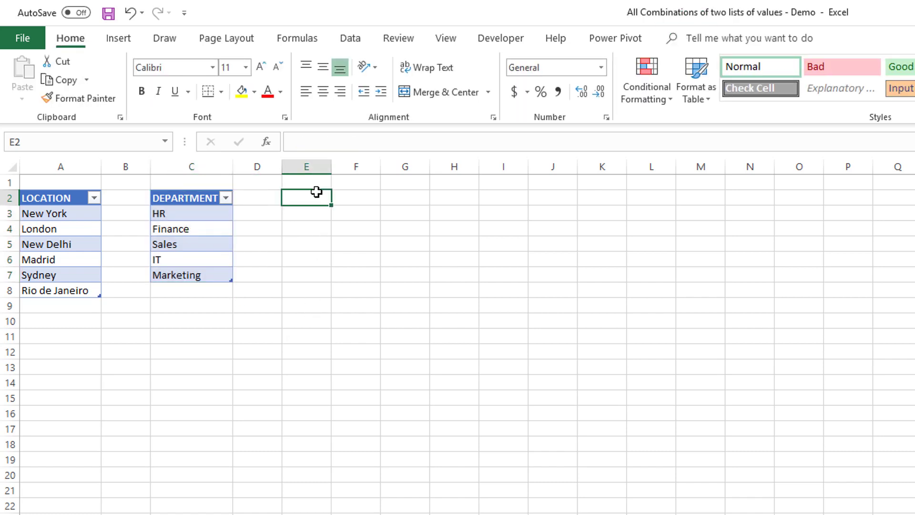
key("Right")
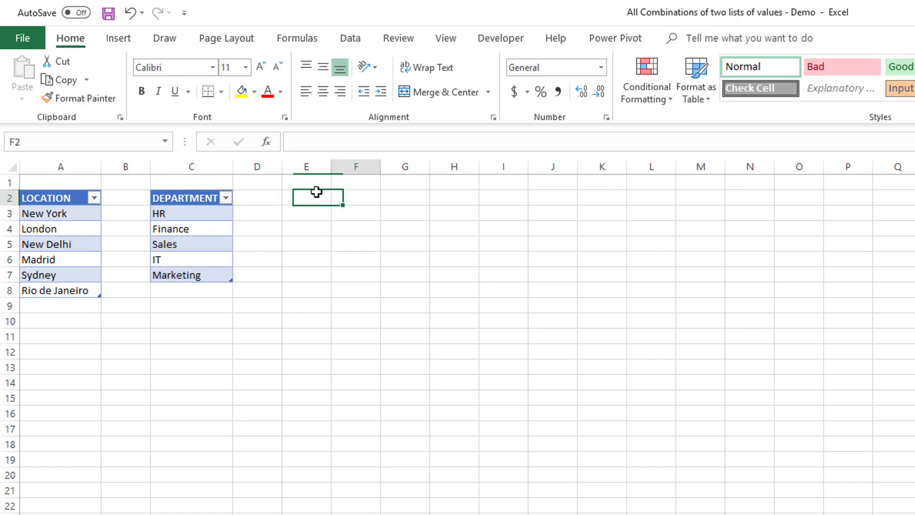
key("Up")
type("Counts")
key("ctrl+Return")
key("Down")
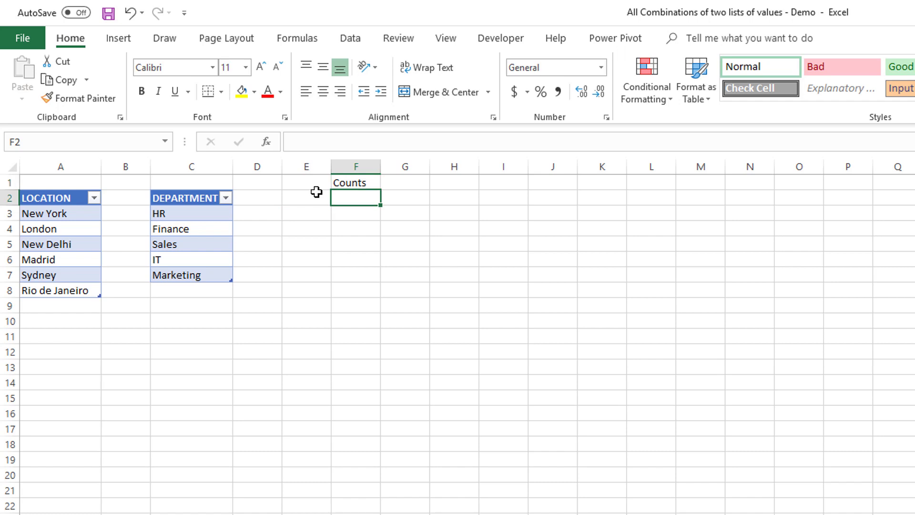
key("Left")
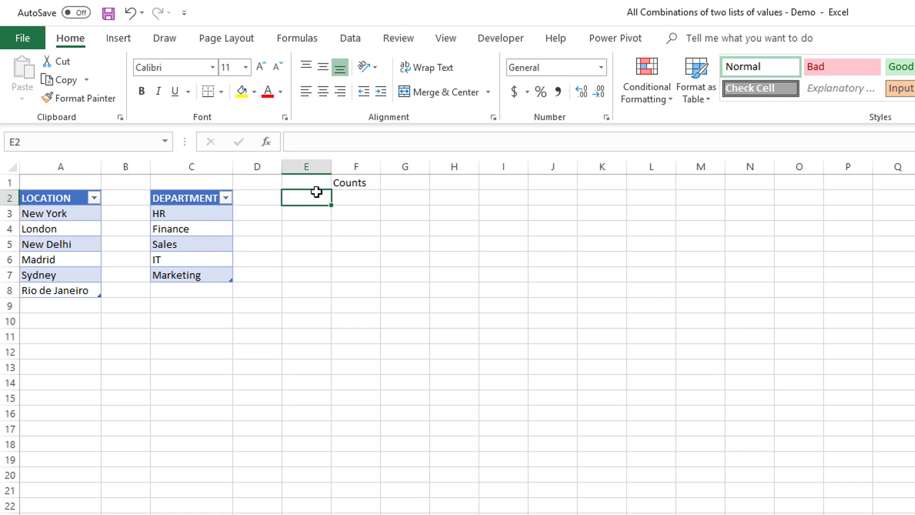
type("Loca")
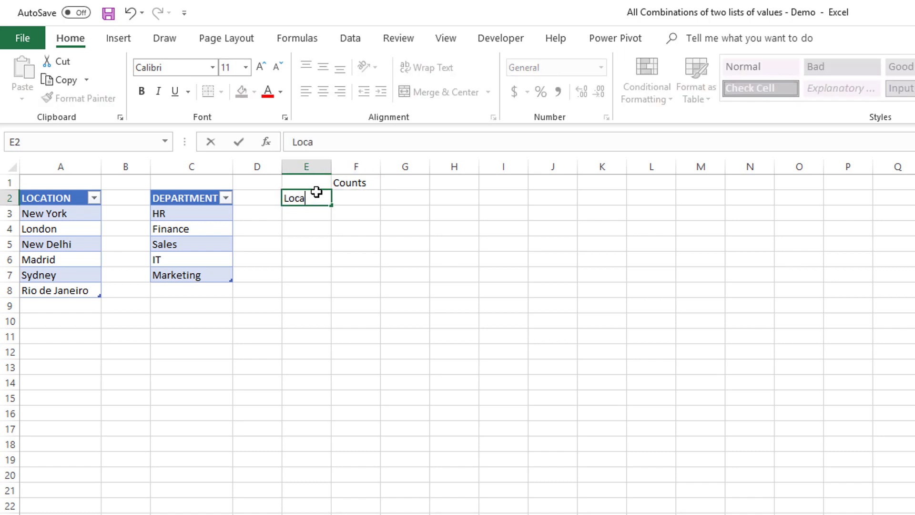
type("tions")
key("Tab")
Count the location entries in cell F2 with the formula =COUNTA(T_LOC[LOCATION]).
type("=counta(")
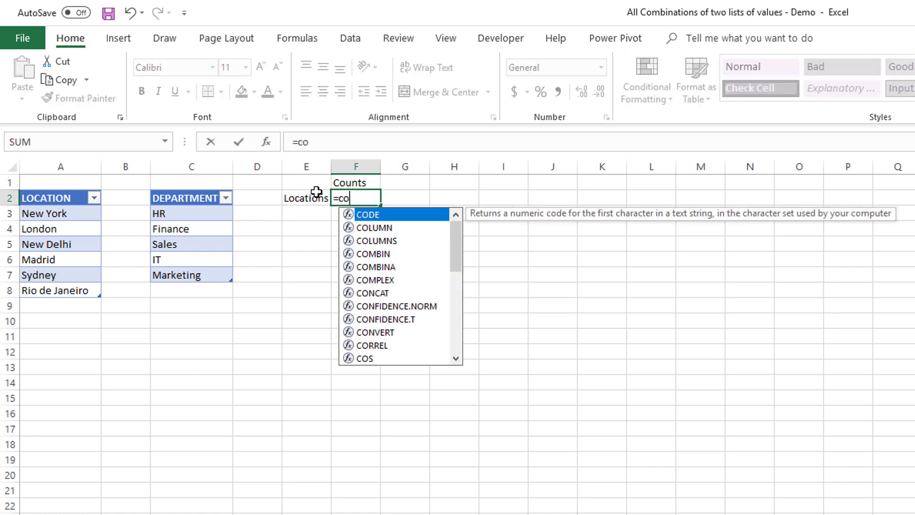
key("Left")
key("Left")
key("Left")
key("Left")
key("Left")
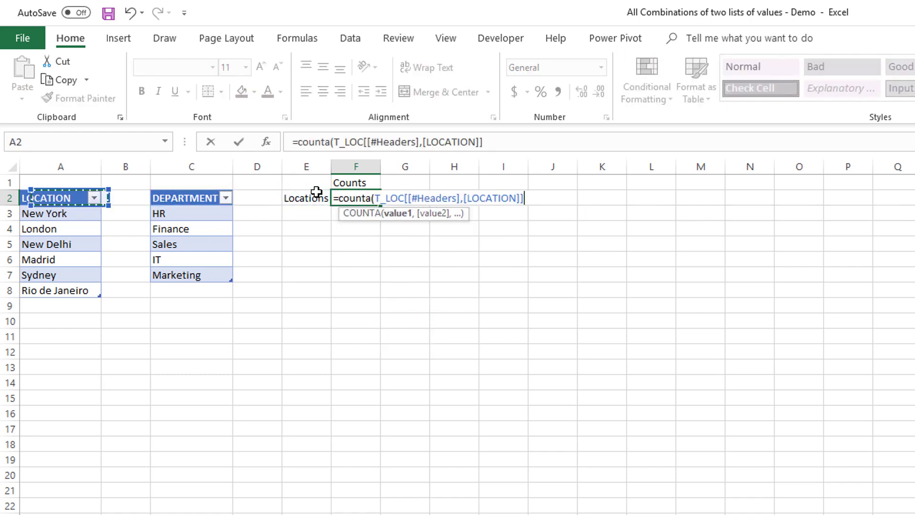
key("Down")
key("shift+Down")
key("shift+Down")
key("shift+Down")
key("shift+Down")
key("shift+Down")
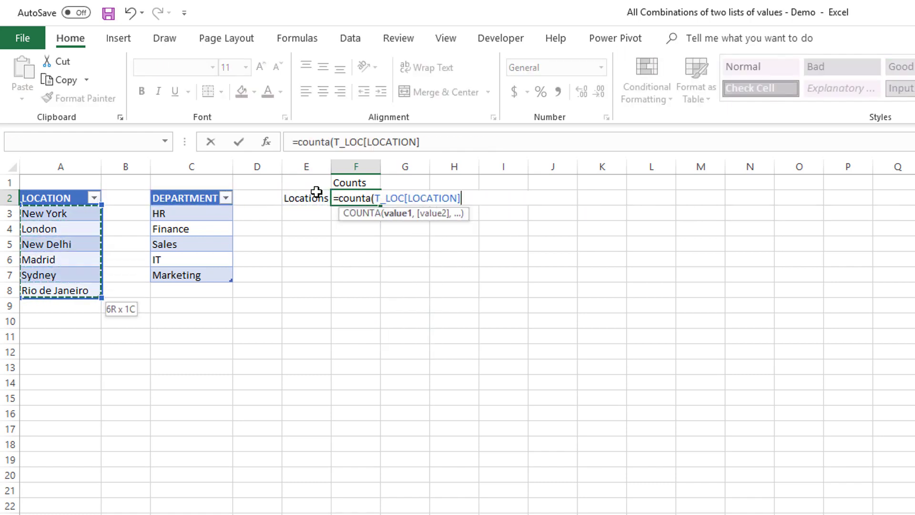
type(")")
key("Return")
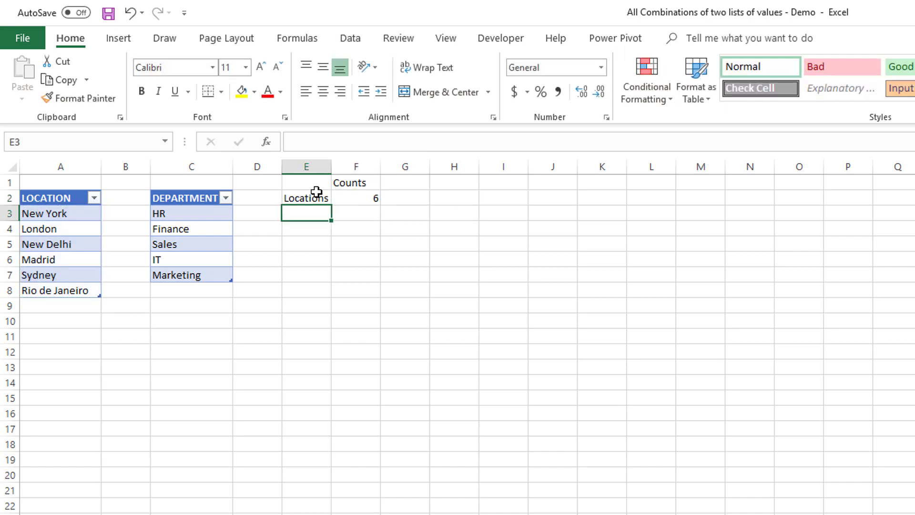
Add a Departments row in E3 with =COUNTA(T_DEP[DEPARTMENT]) in F3, and fit column E's width to its contents.
type("Departments")
key("Tab")
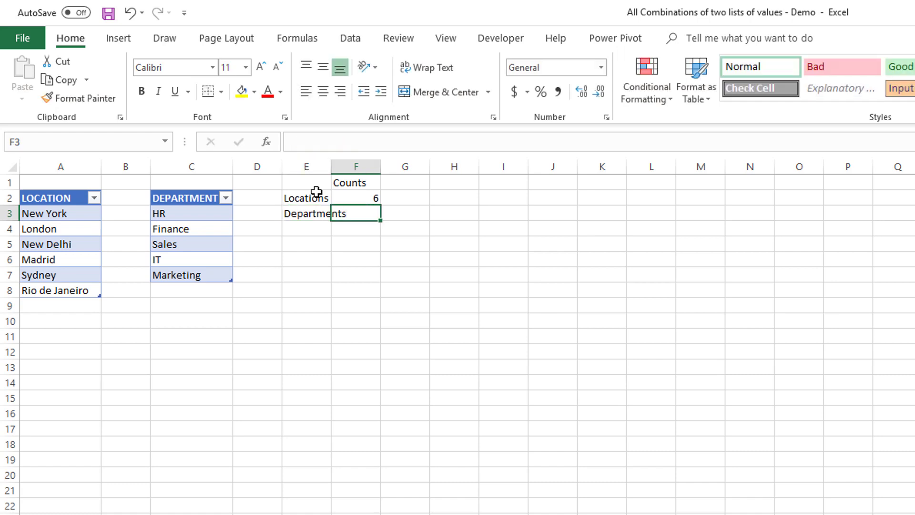
type("=counta(")
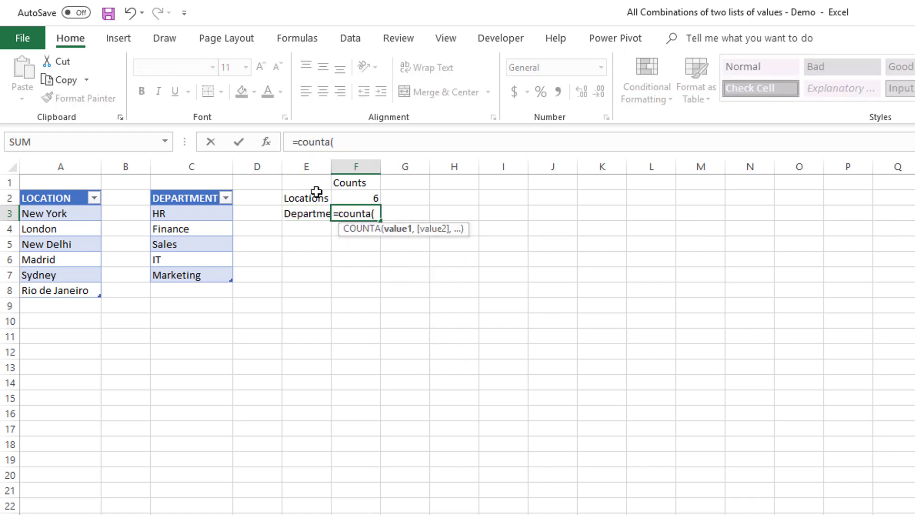
key("Left")
key("Left")
key("Left")
key("ctrl+shift+Down")
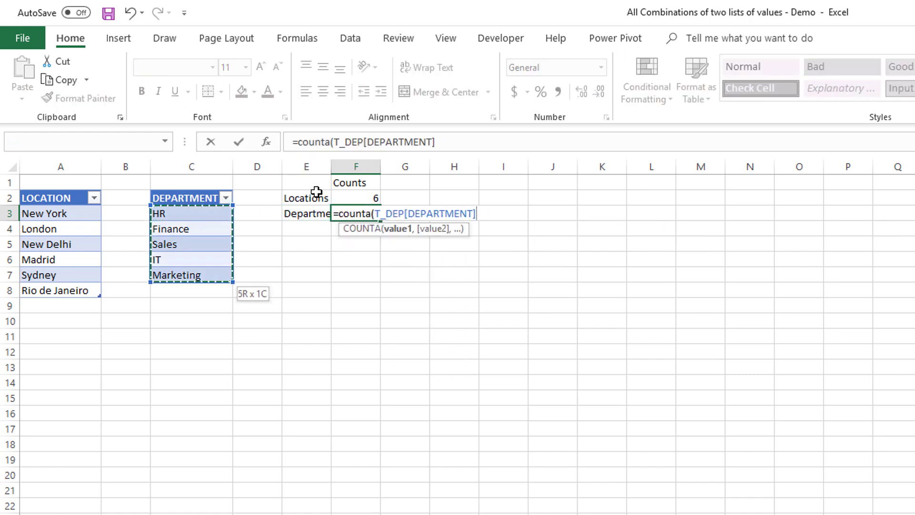
type(")")
key("Return")
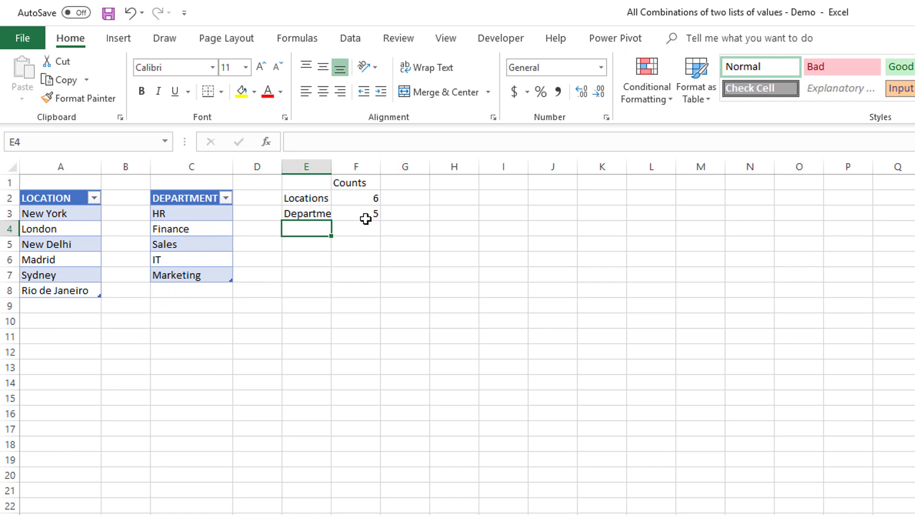
double_click(332, 166)
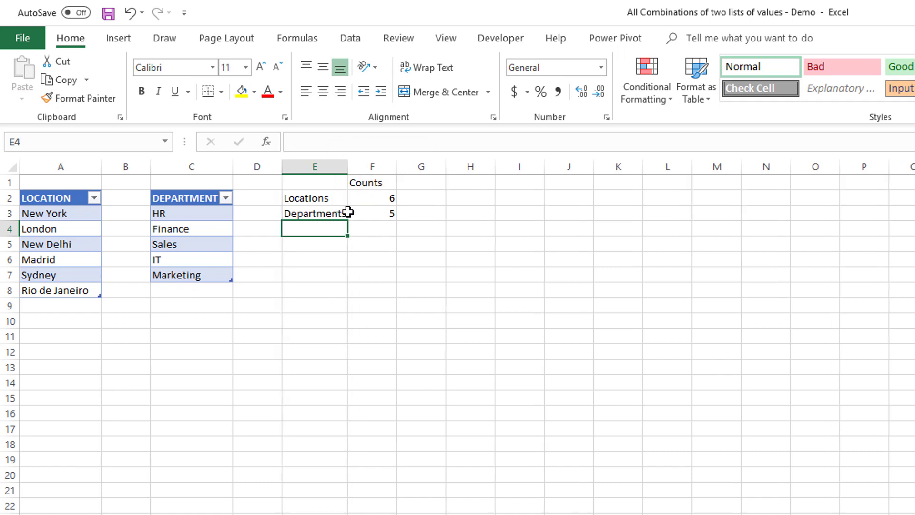
Assign the name C_LOC to the locations count cell F2.
left_click(367, 193)
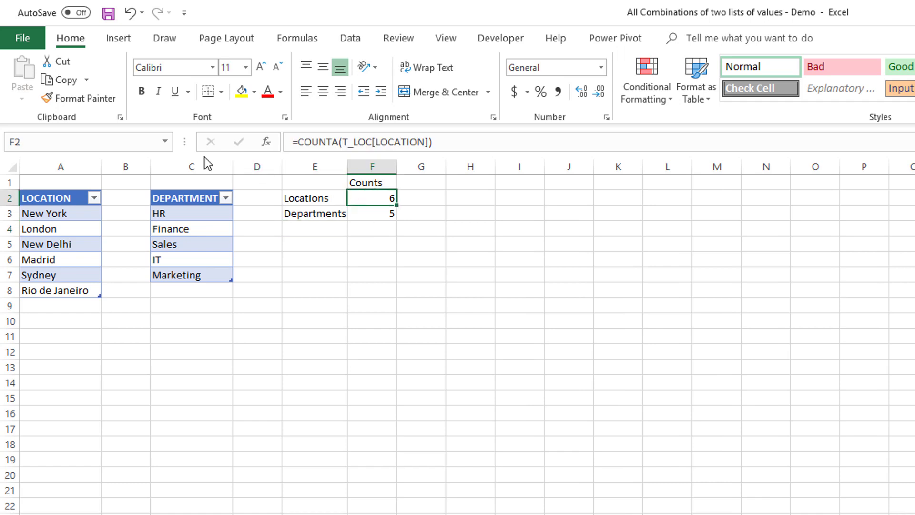
left_click(144, 139)
type("C_LOC")
key("Return")
Assign the name C_DEP to the departments count cell F3.
left_click(383, 215)
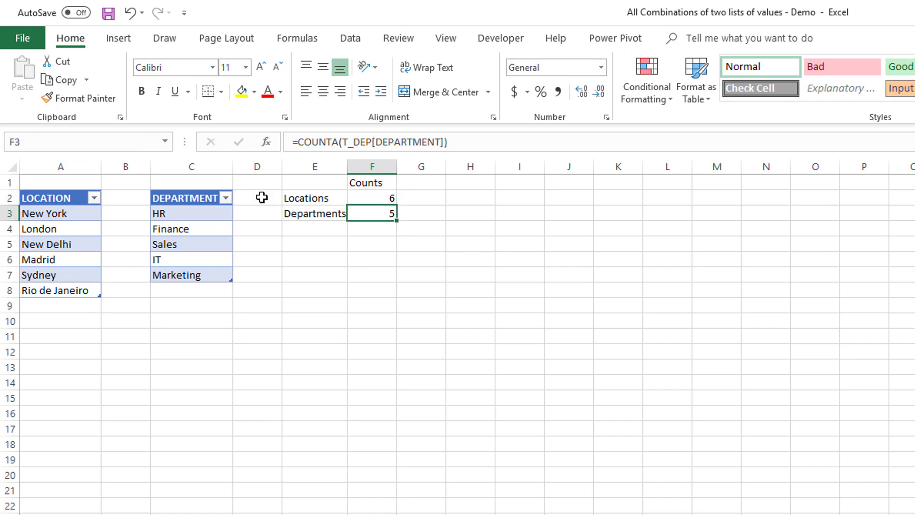
left_click(84, 143)
type("C_DEP")
key("BackSpace")
type("P")
key("Return")
Enter the column heading ROW LOC in cell I2.
left_click(505, 199)
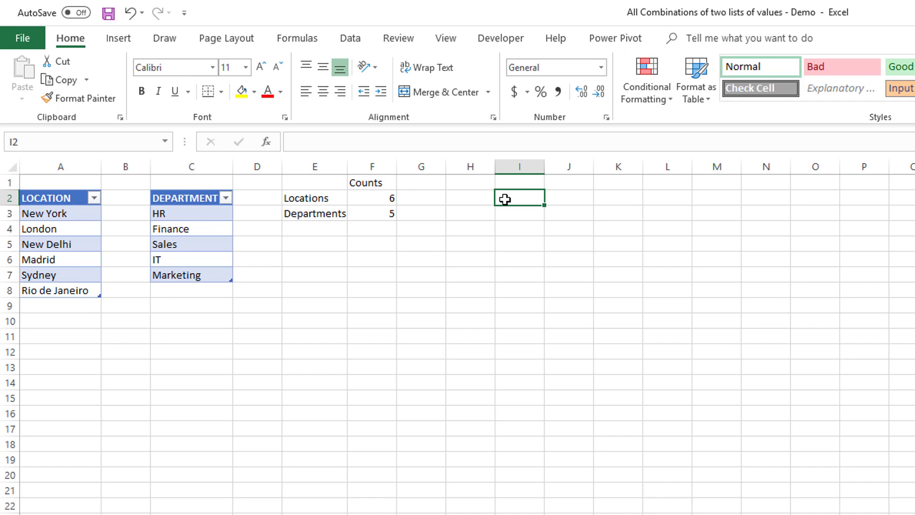
type("ROWE")
key("BackSpace")
type("LOC")
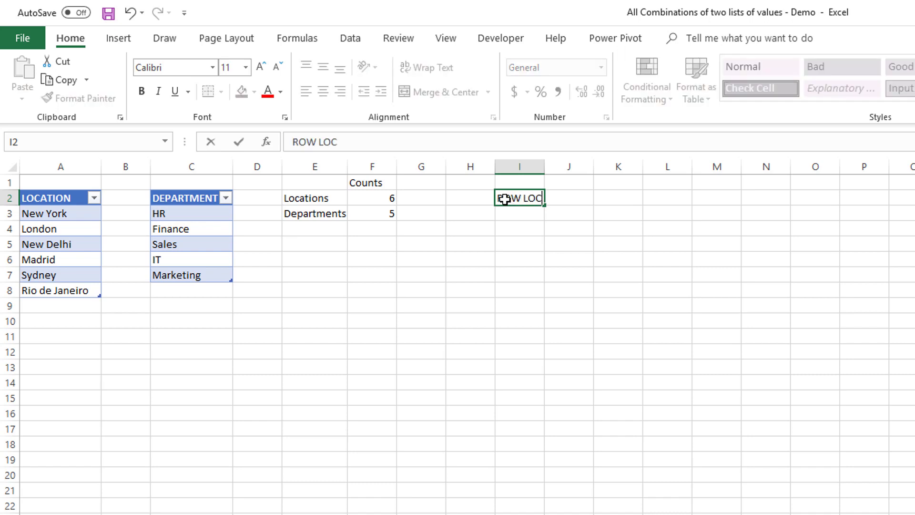
key("Return")
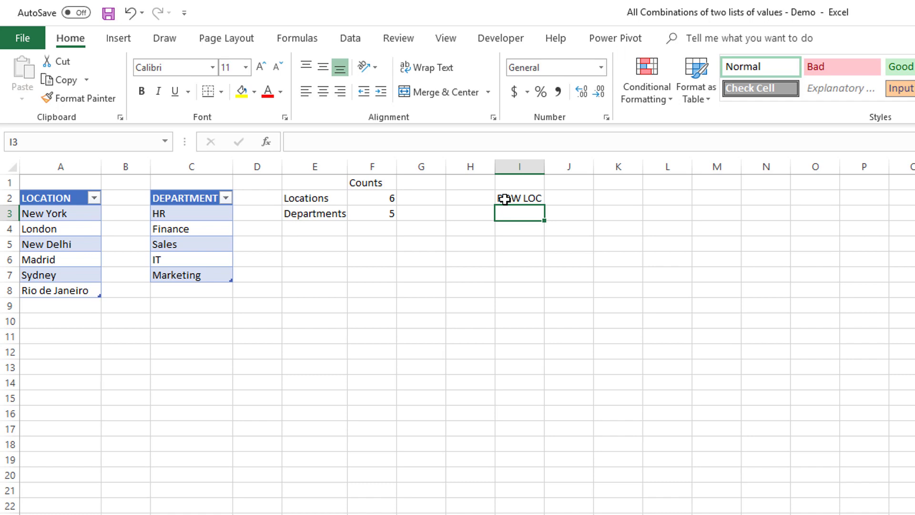
type("+QUOTIENT(")
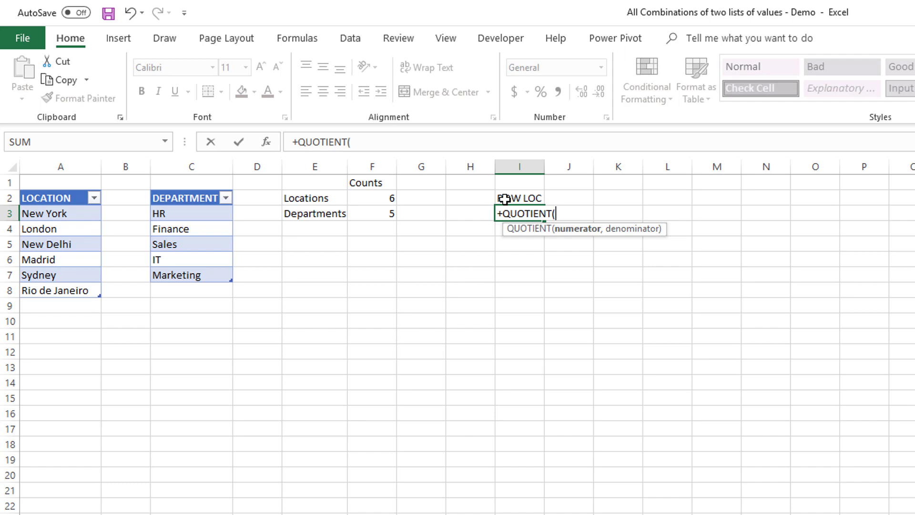
key("BackSpace")
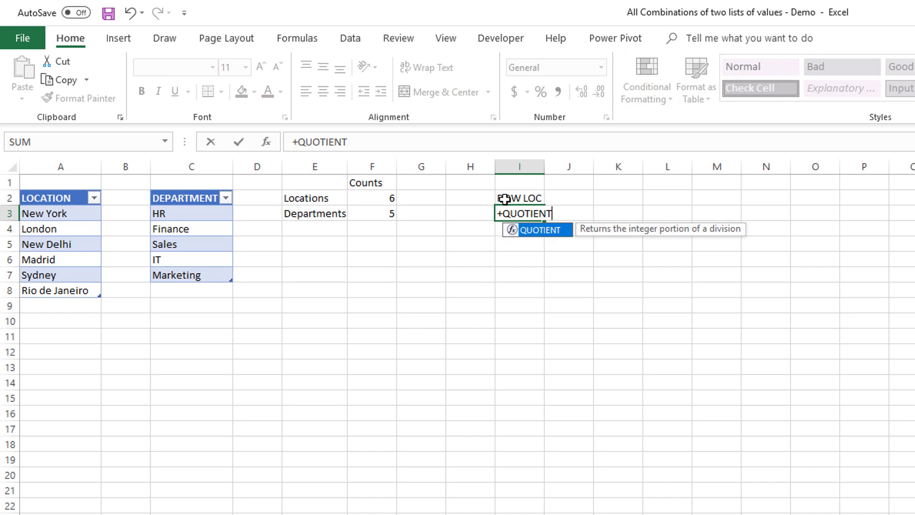
key("Escape")
Enter =QUOTIENT(ROW(I3)-2,C_DEP) in cell I3 and fill it down to I32.
type("=QU")
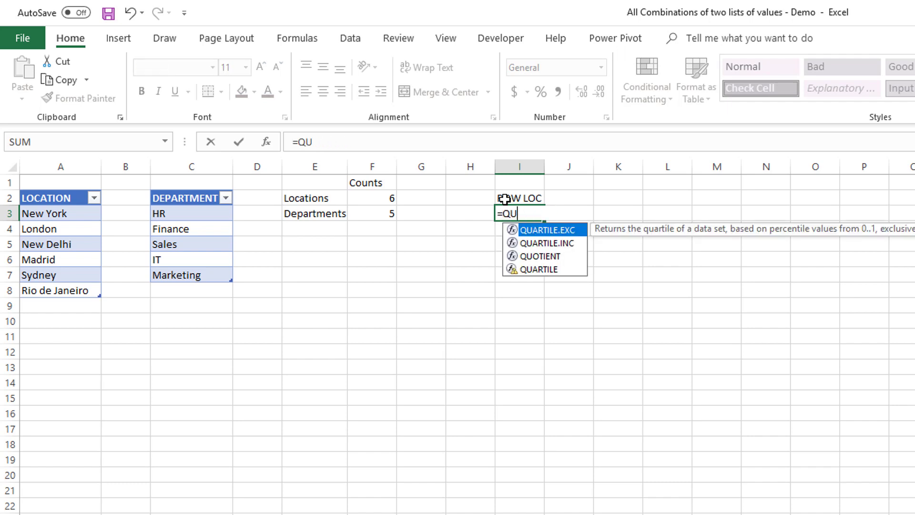
type("OTIENT(")
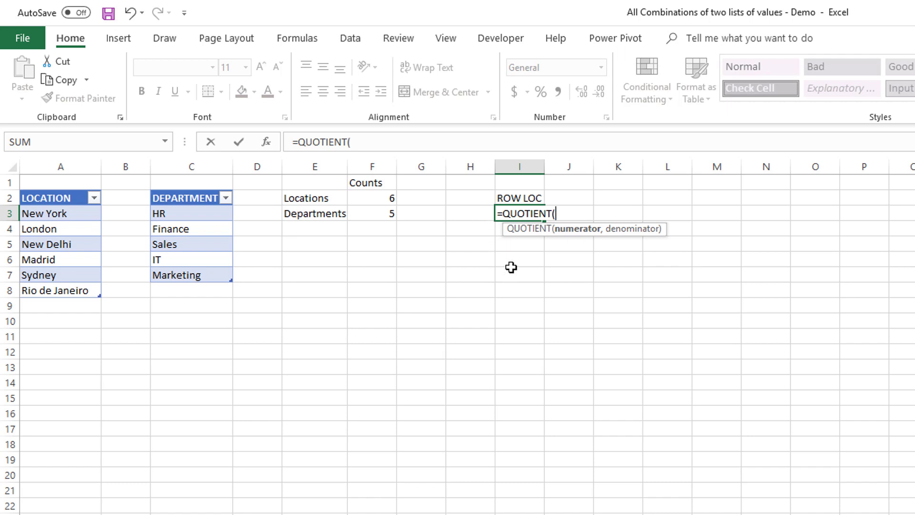
type("ROW(I3)-")
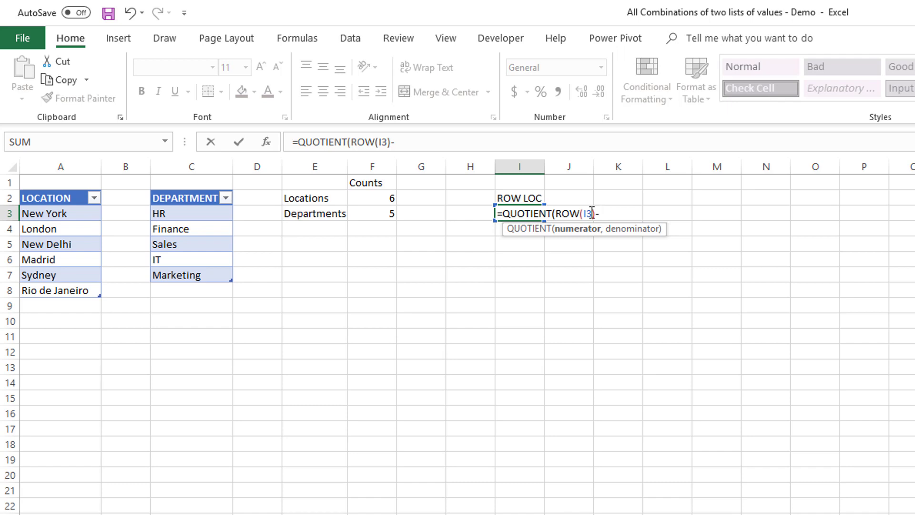
left_click(518, 139)
type("2")
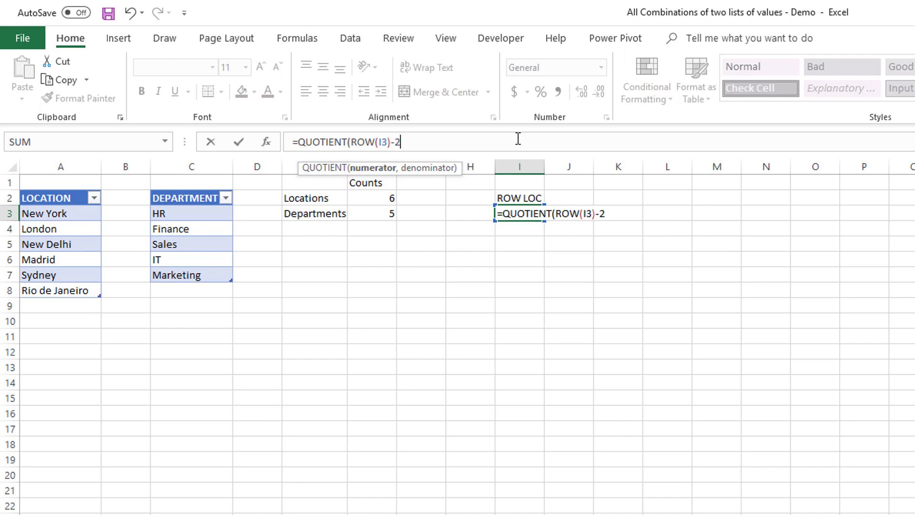
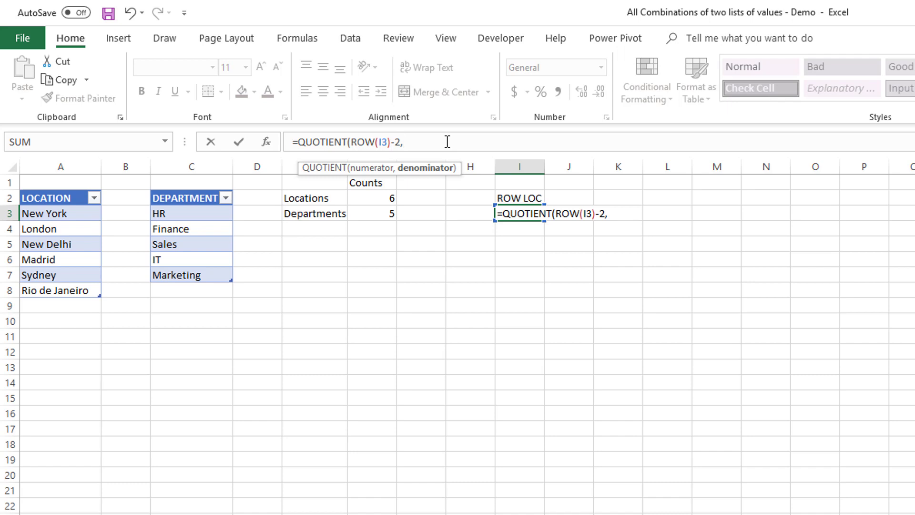
type("C_DEP")
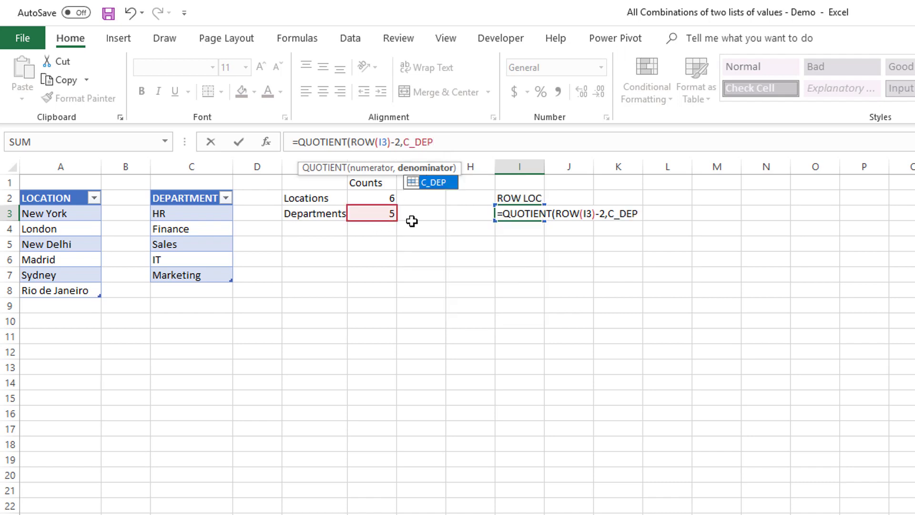
type(")")
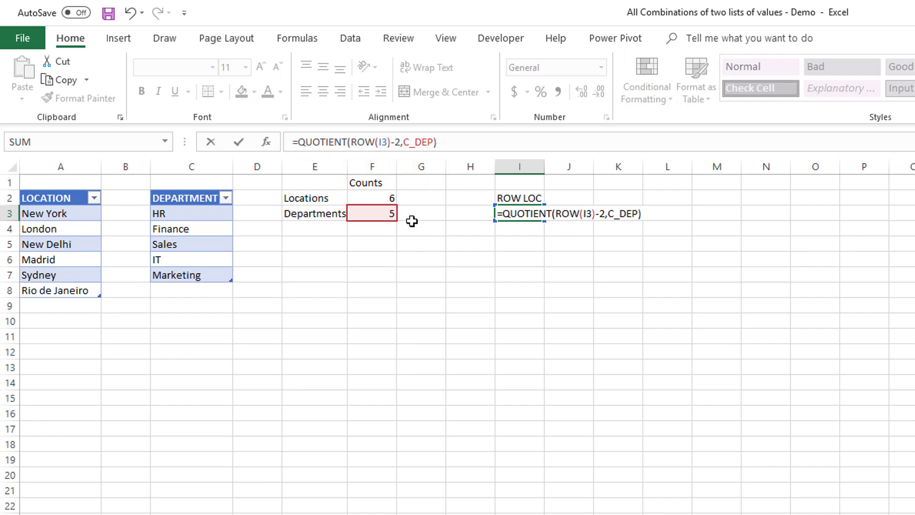
key("Return")
key("Up")
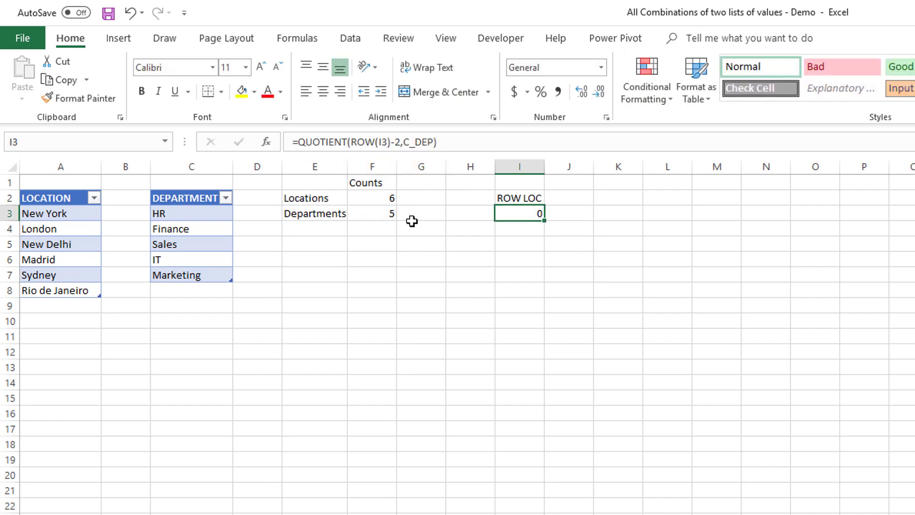
left_click_drag(543, 221, 541, 279)
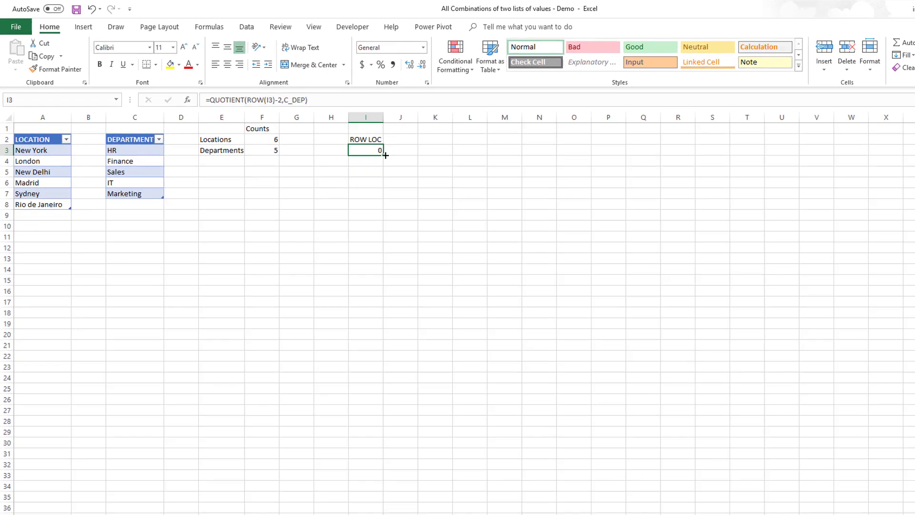
left_click_drag(336, 173, 325, 406)
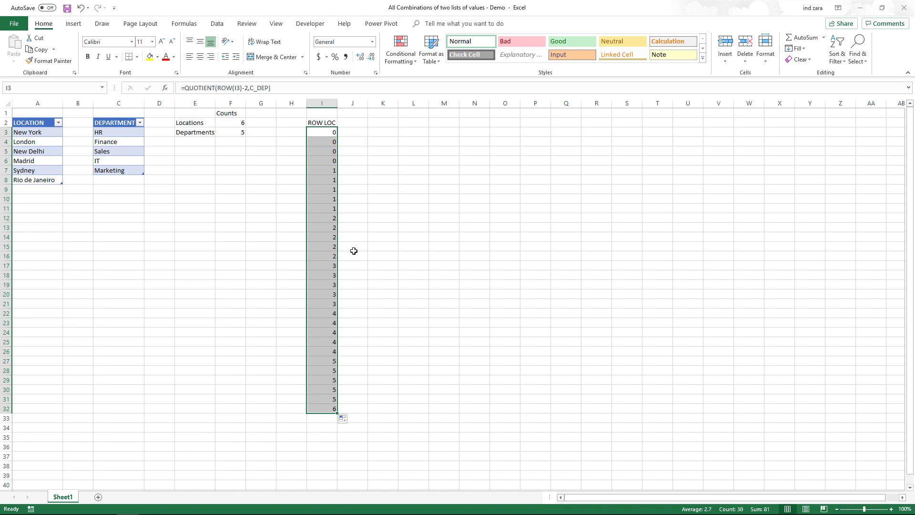
Append +1 to the QUOTIENT formula in I3 and refill the ROW LOC column down to I32.
left_click(334, 133)
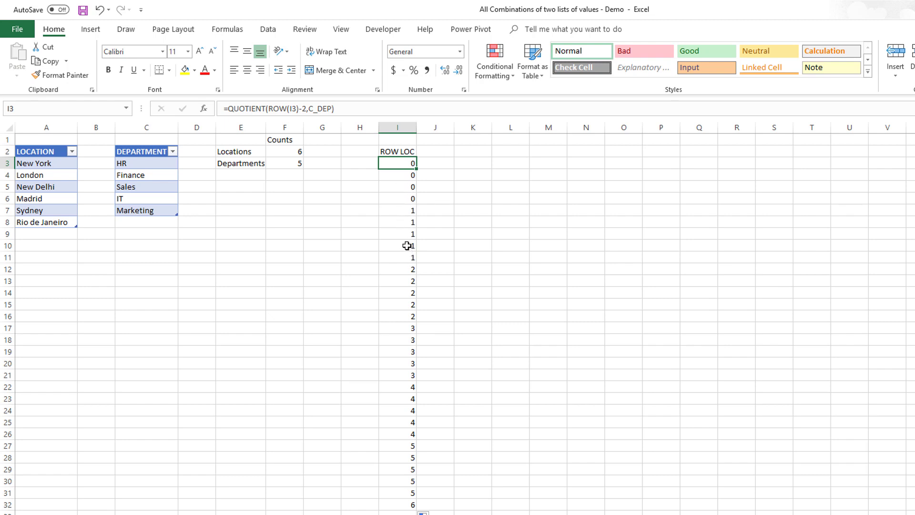
left_click(391, 114)
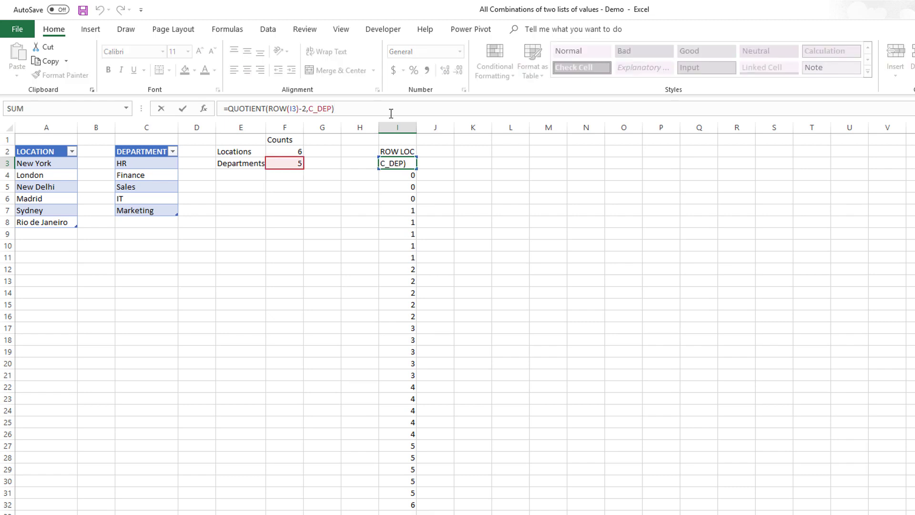
type("+1")
key("Return")
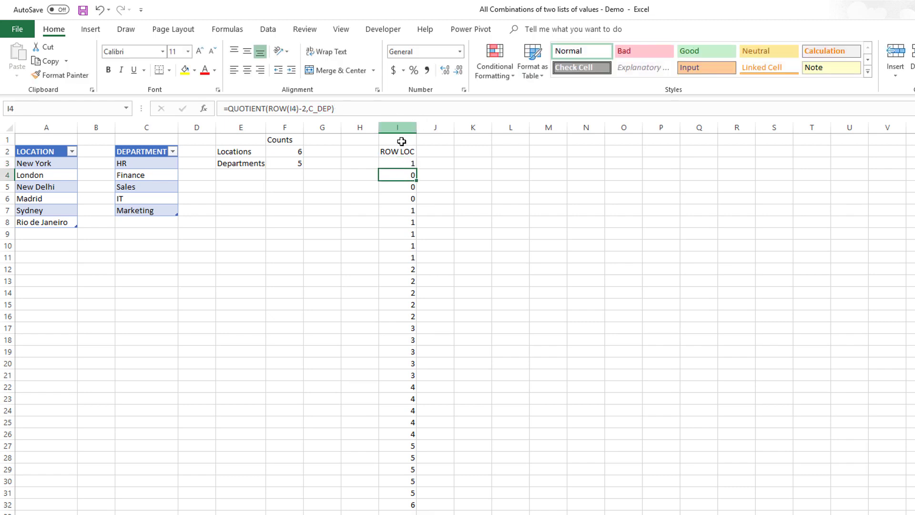
left_click(407, 163)
double_click(417, 168)
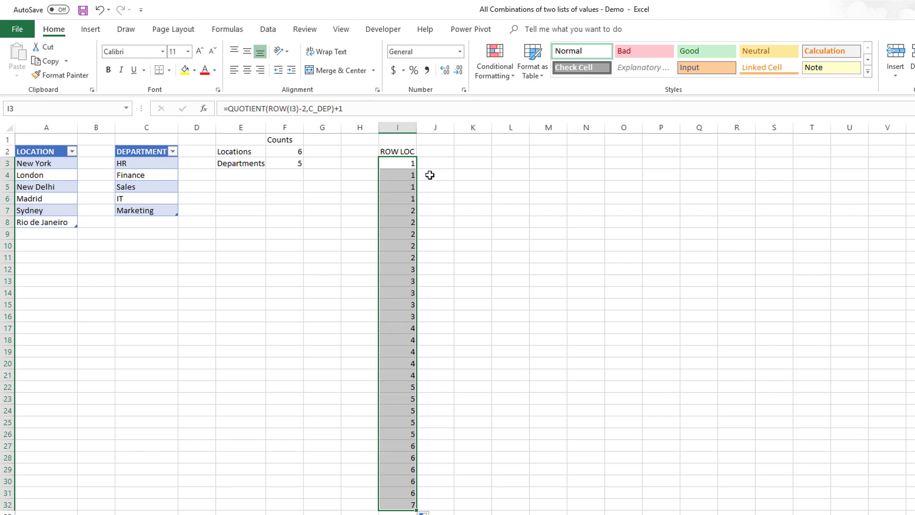
left_click(429, 173)
left_click(412, 164)
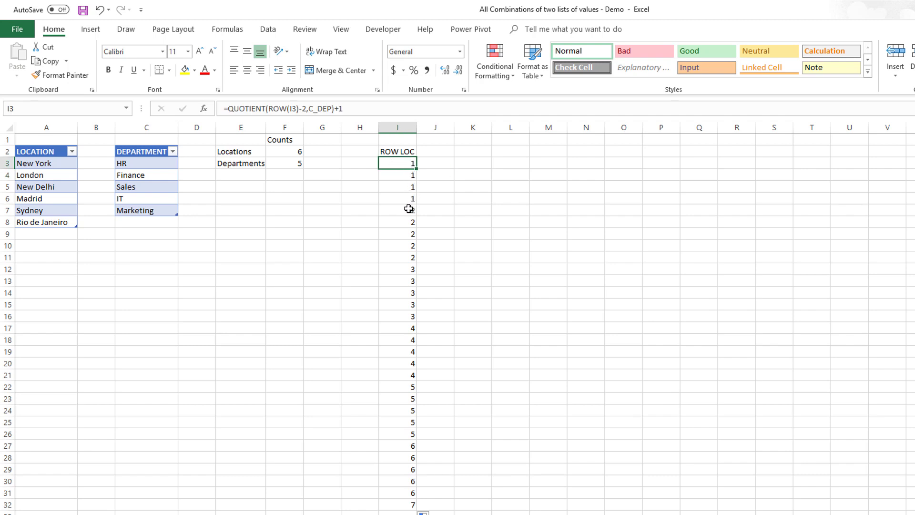
left_click_drag(413, 209, 408, 480)
left_click(405, 484)
left_click(459, 471)
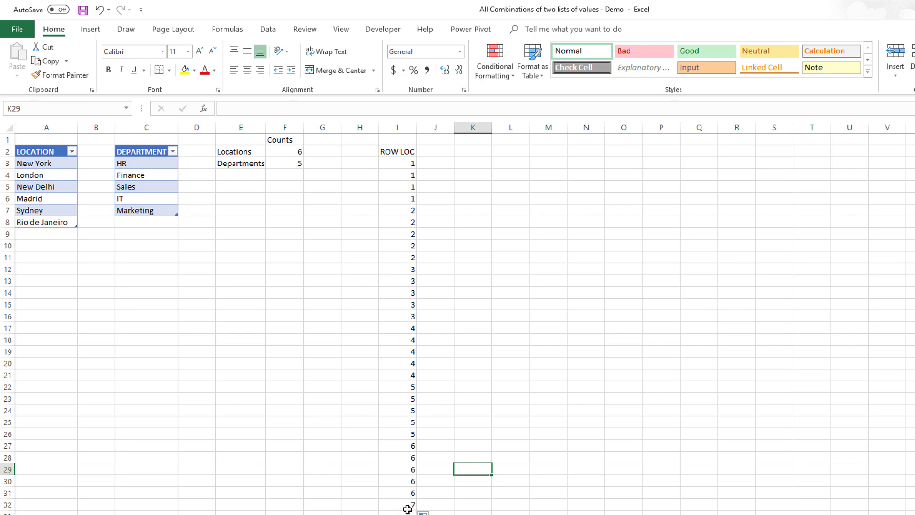
Replace the +1 in I3's formula with +IF(MOD(ROW(I3)-2,C_DEP)=0,0,1) and refill it down to I32.
left_click(406, 163)
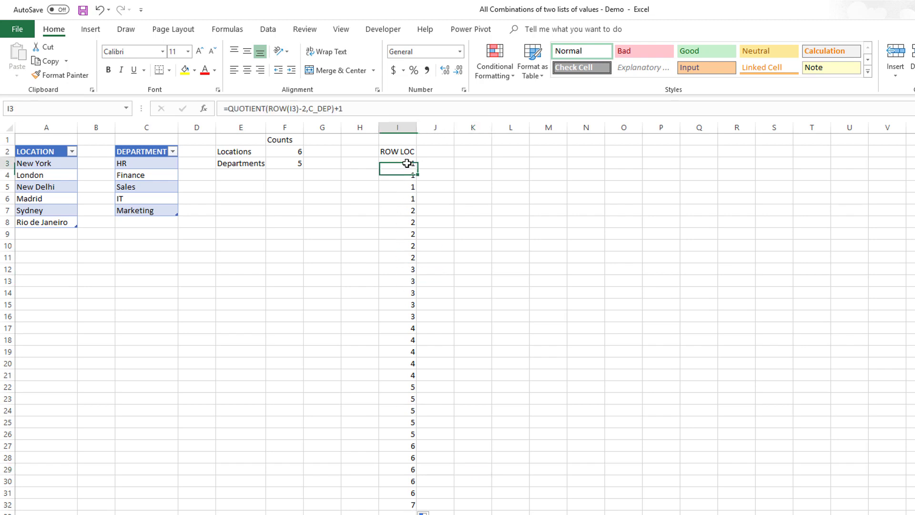
left_click(376, 107)
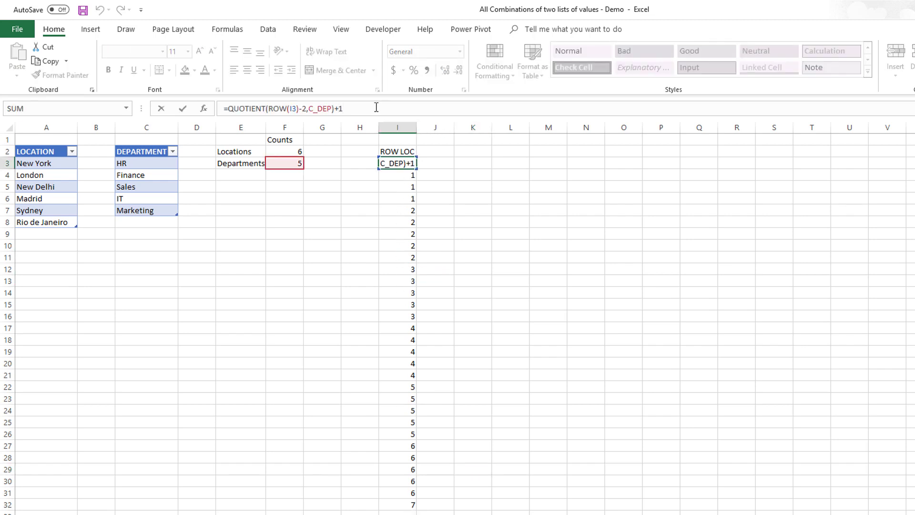
type("IF(")
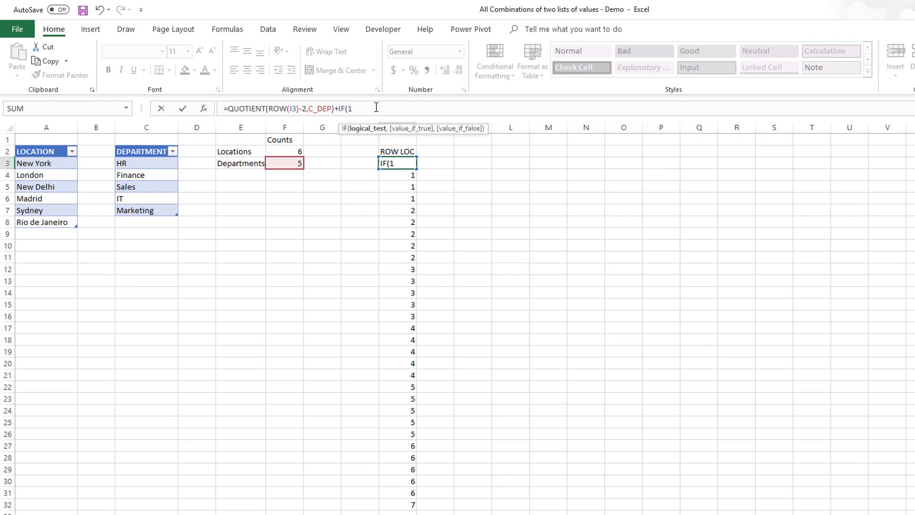
type("MOD(")
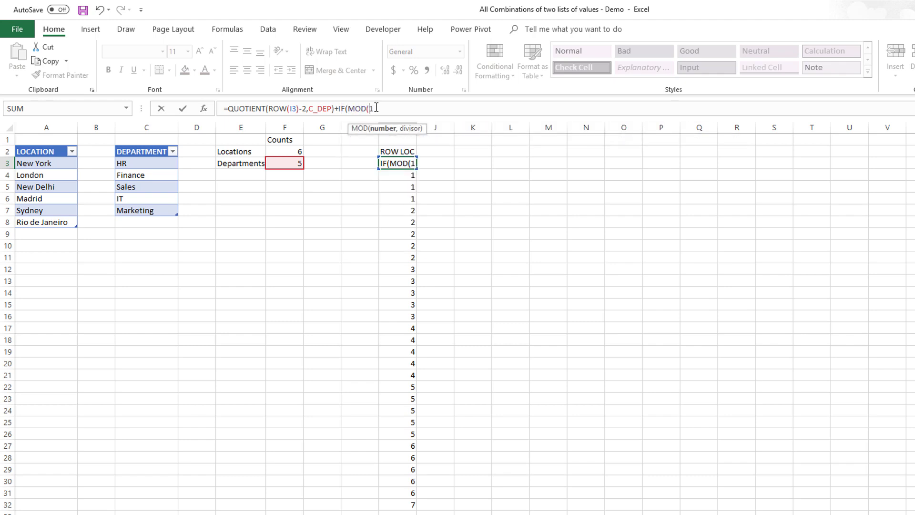
type("ROW(")
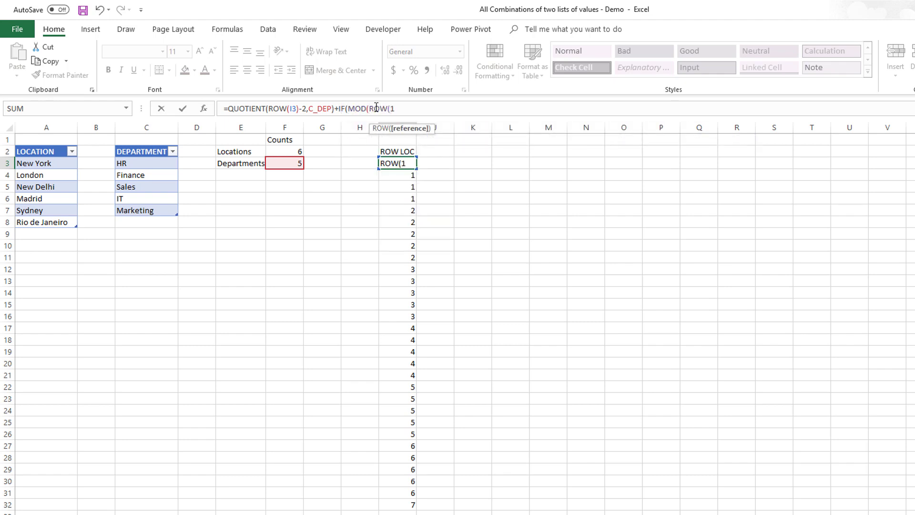
type("i3)-2,")
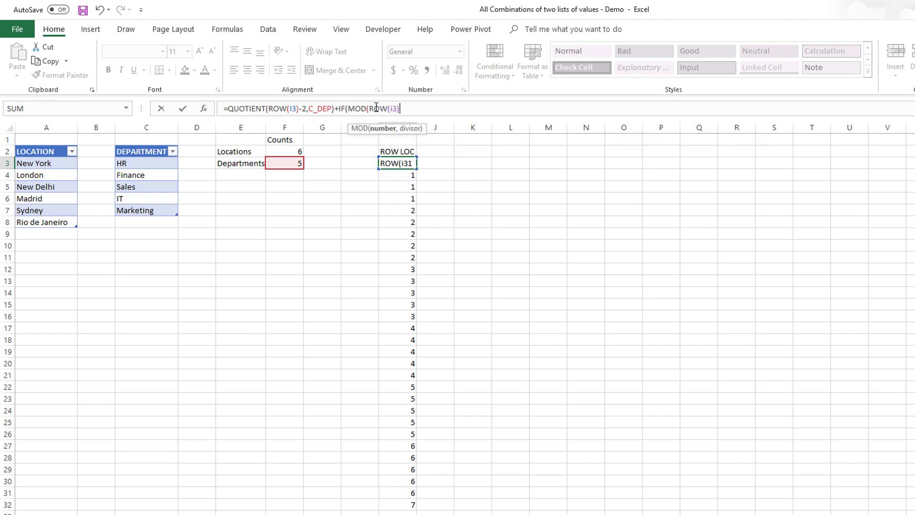
type("C_DEP)1")
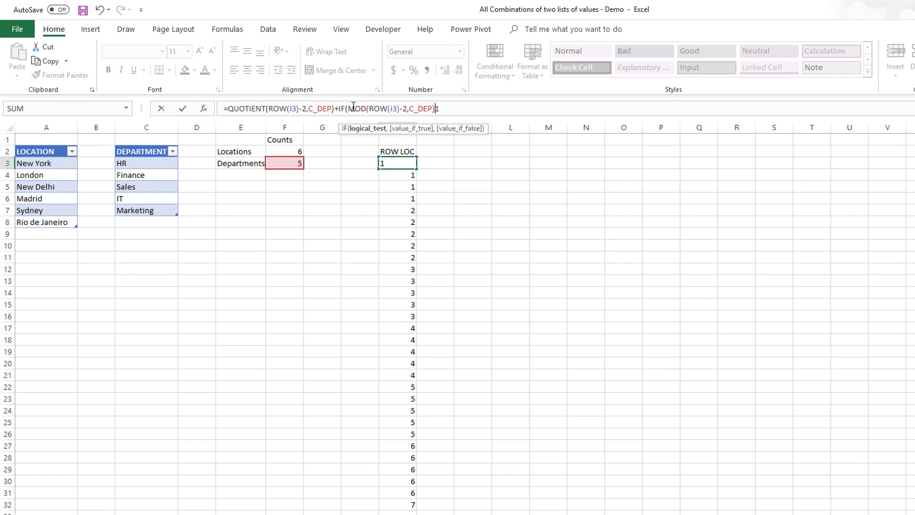
left_click_drag(350, 106, 434, 104)
key("Right")
type("=0,")
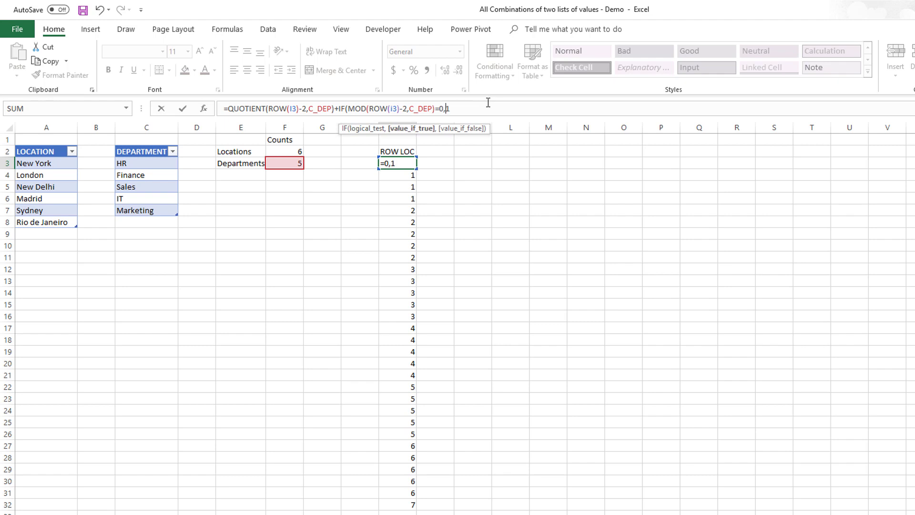
type("0,1")
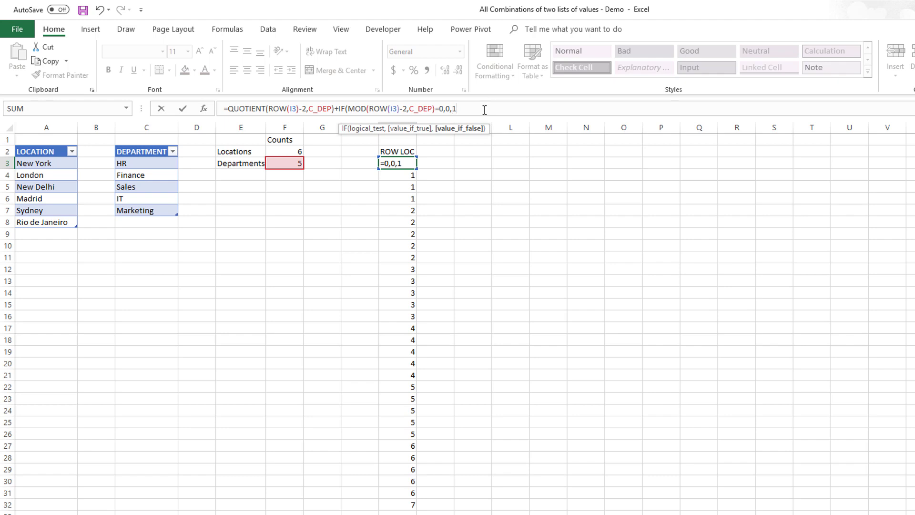
type(")")
key("ctrl+Return")
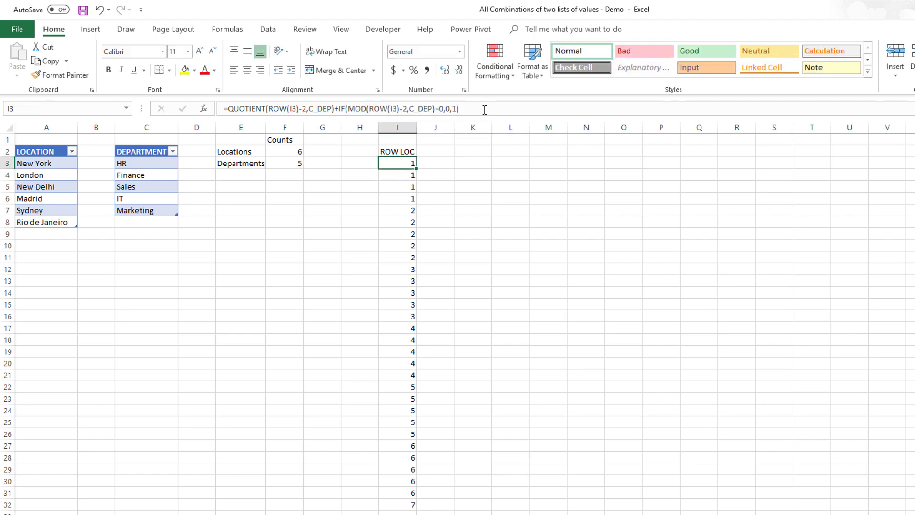
double_click(417, 169)
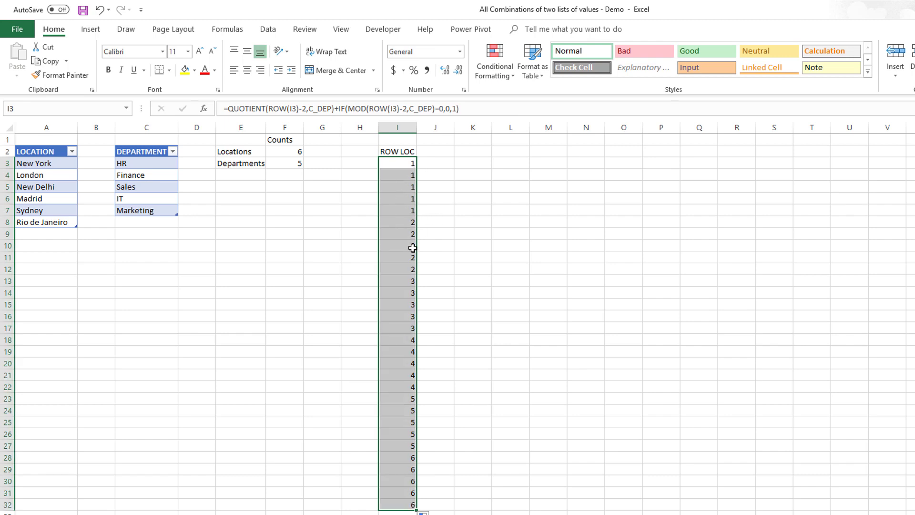
left_click(408, 506)
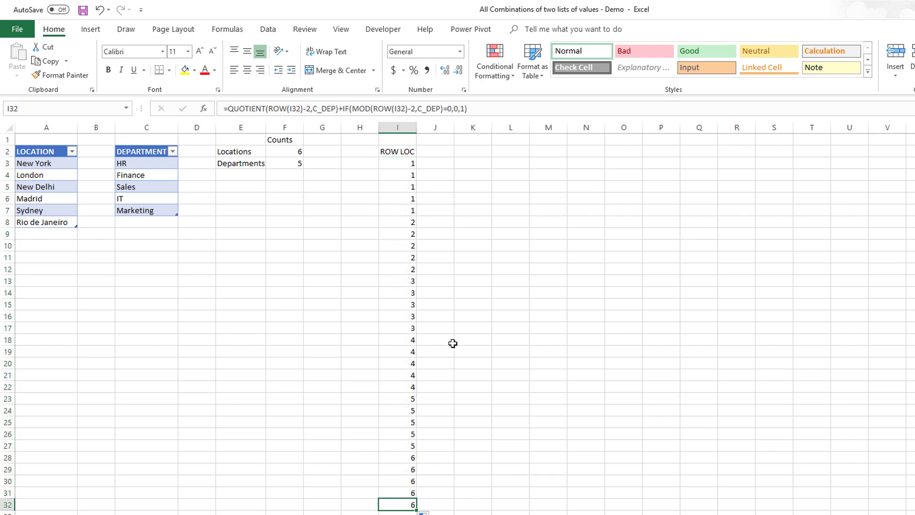
left_click(413, 164)
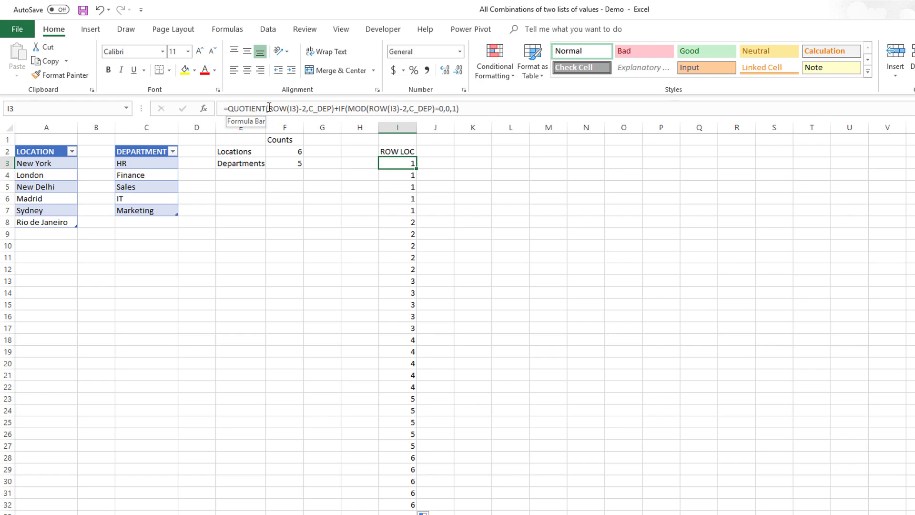
left_click_drag(269, 107, 304, 108)
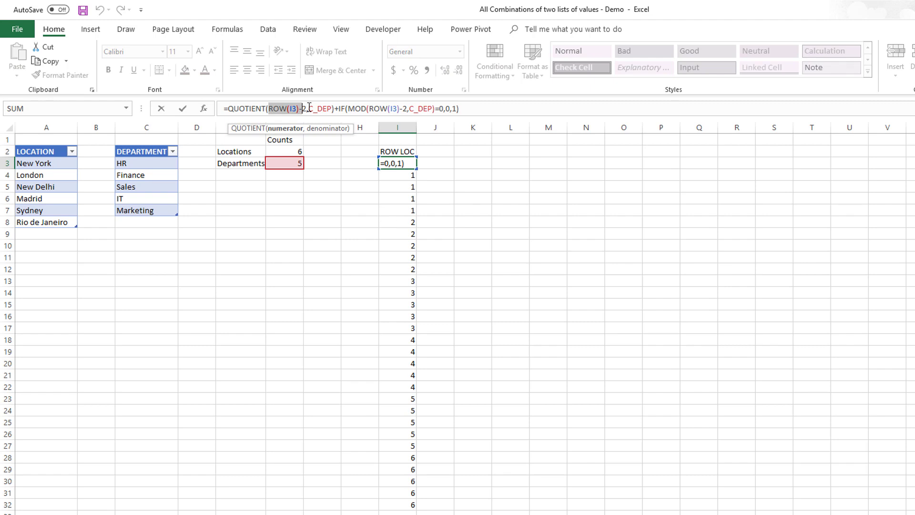
left_click_drag(308, 107, 327, 106)
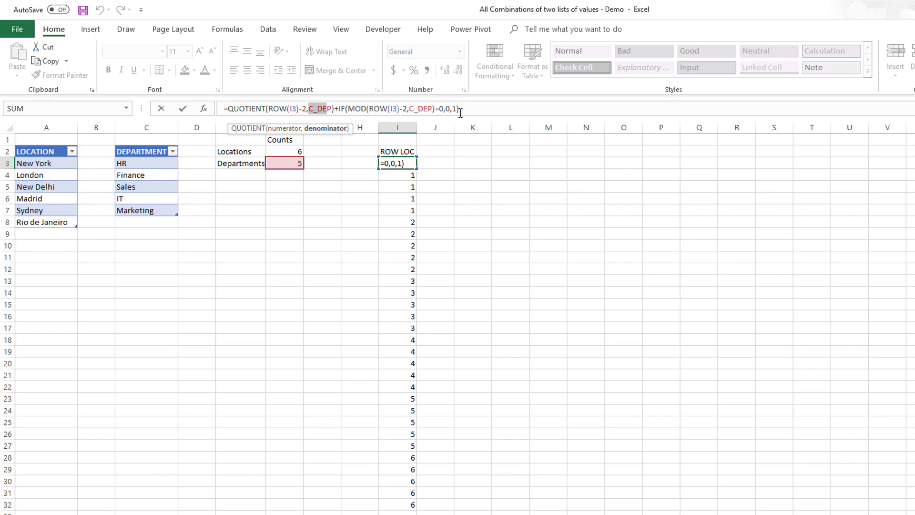
key("ctrl+Return")
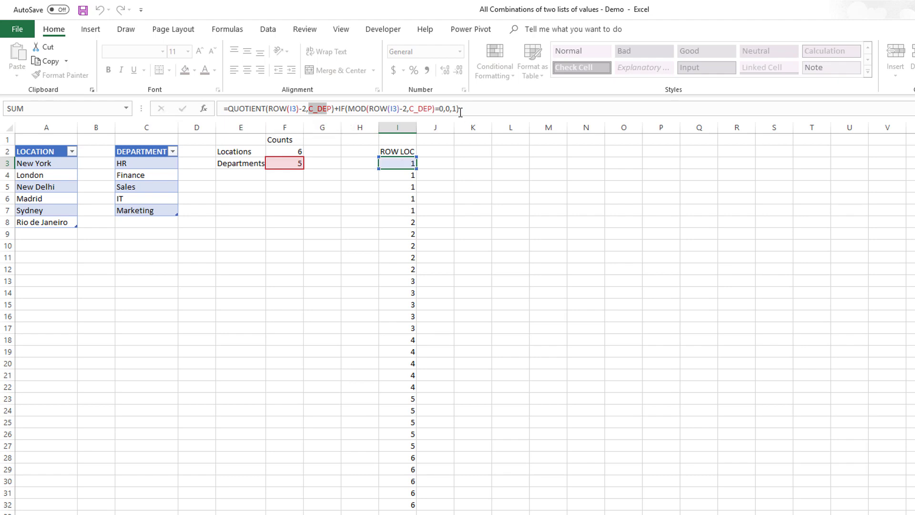
Enter the column heading ROW DEP in cell J2.
left_click(441, 148)
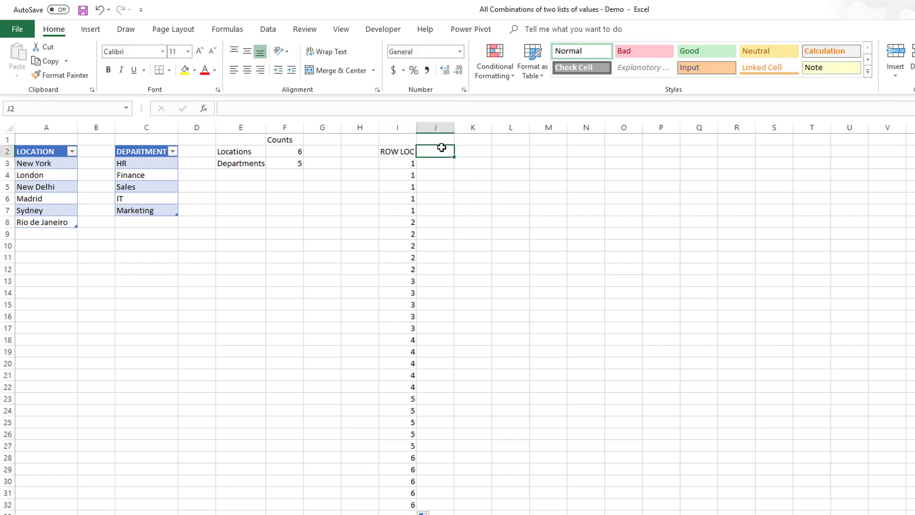
type("ROW")
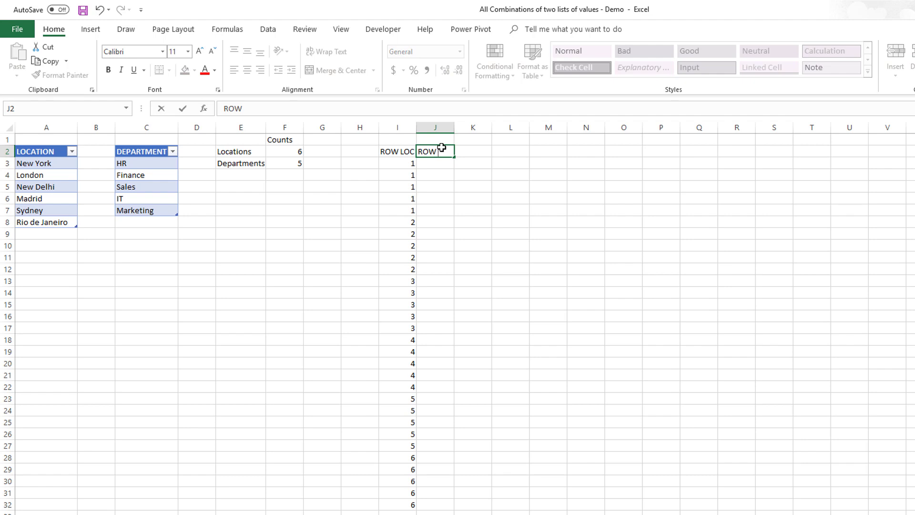
type(" DEP")
key("ctrl+Return")
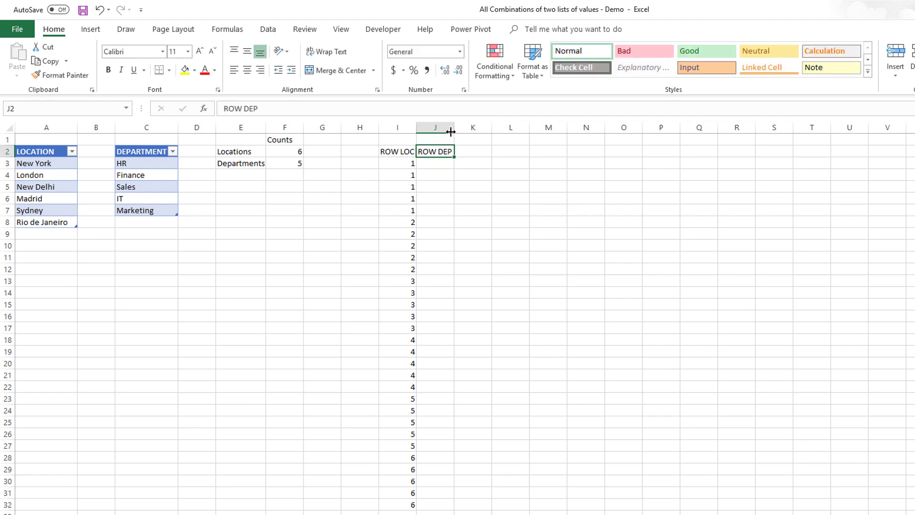
Enter the headings LOCATION in K2 and DEPARTMENT in L2, and widen columns J to L to fit their headings.
left_click_drag(451, 132, 458, 136)
left_click(474, 149)
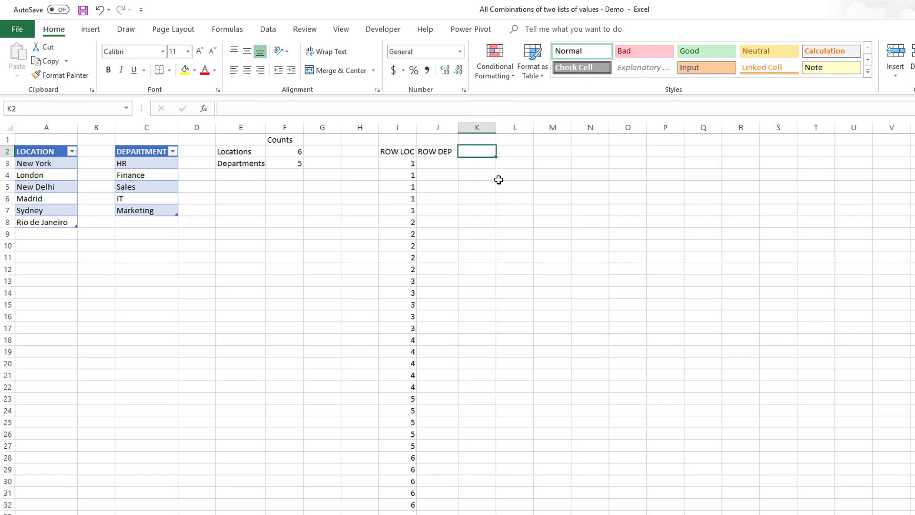
type("LOCATION")
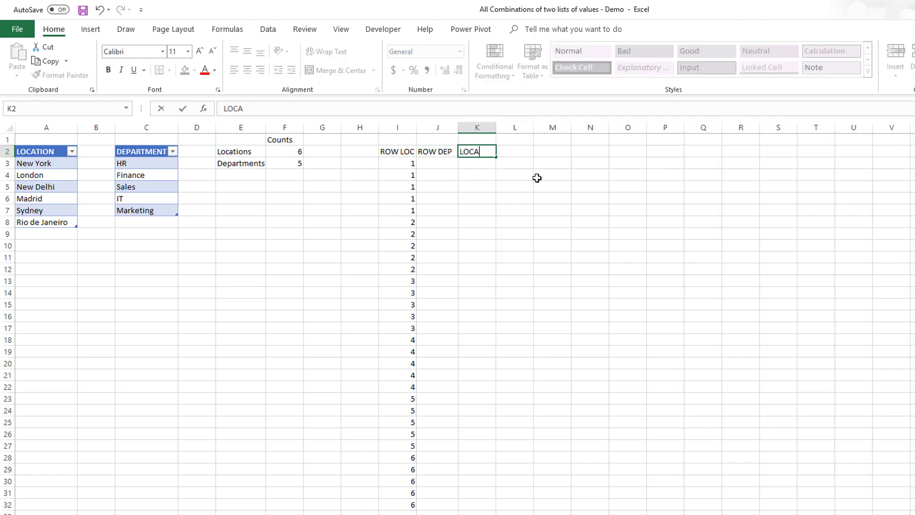
key("Tab")
type("DEPARTMENT")
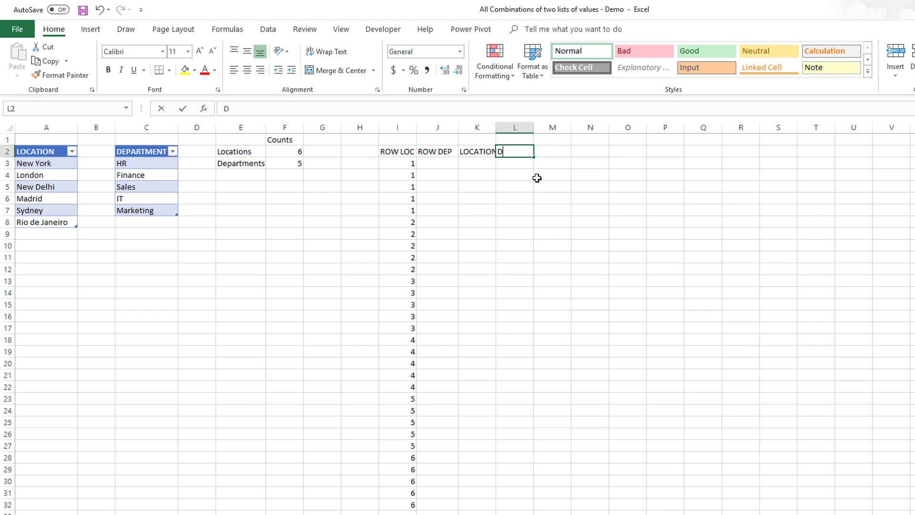
key("Return")
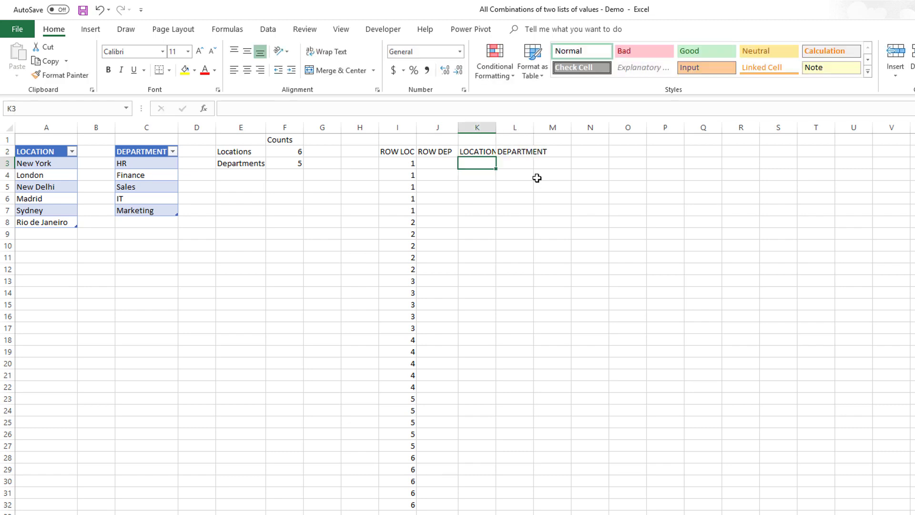
left_click_drag(495, 130, 562, 130)
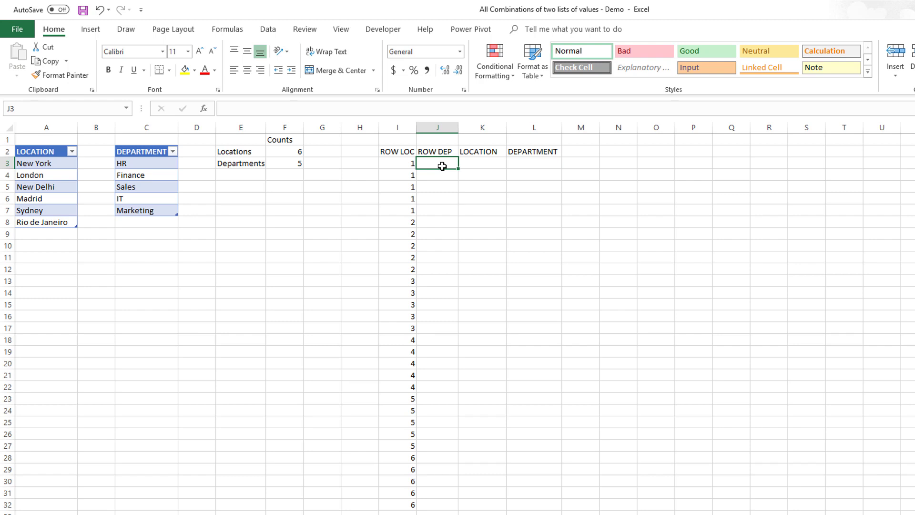
Write the formula =COUNTIF(I3:I3,I3) in cell J3 under ROW DEP.
type("=countifs")
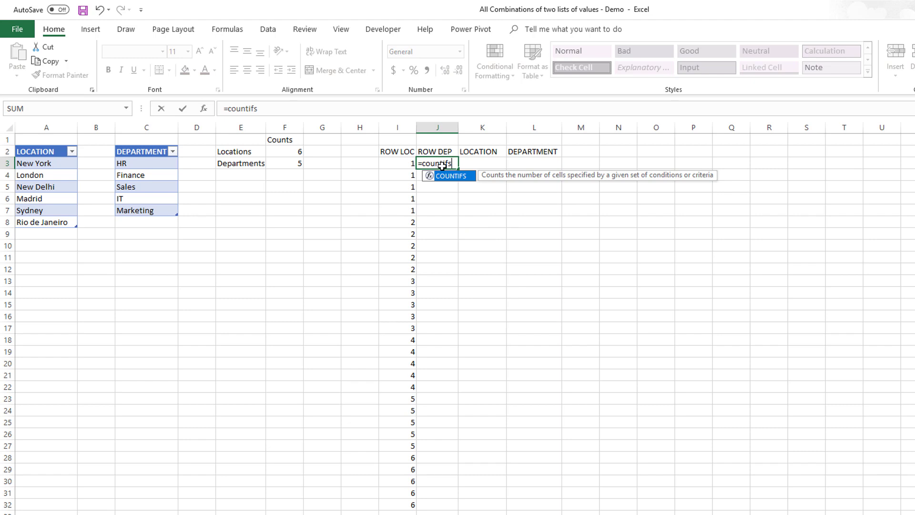
key("BackSpace")
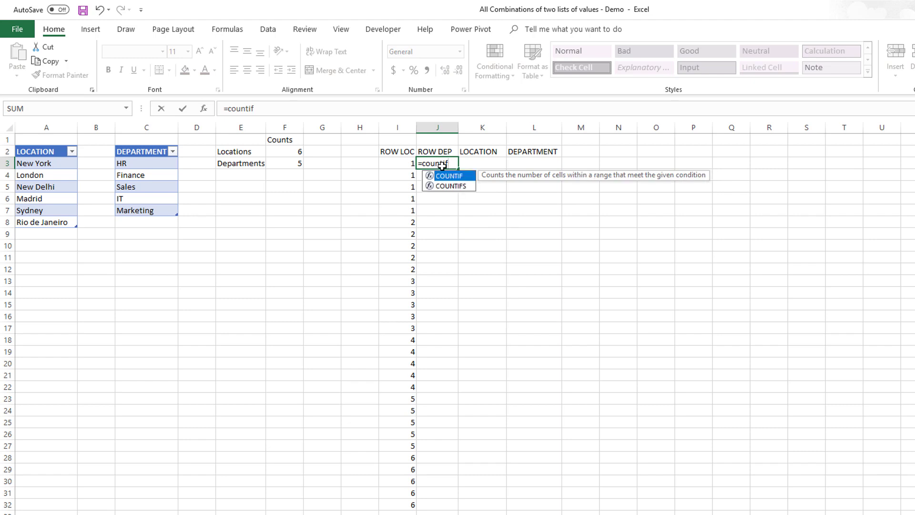
type("(")
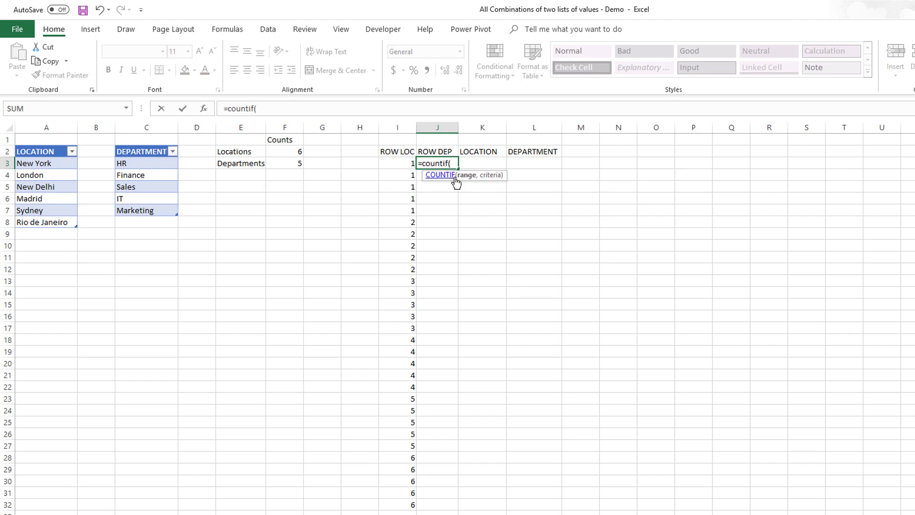
left_click(396, 162)
type(":")
left_click(396, 163)
type(",")
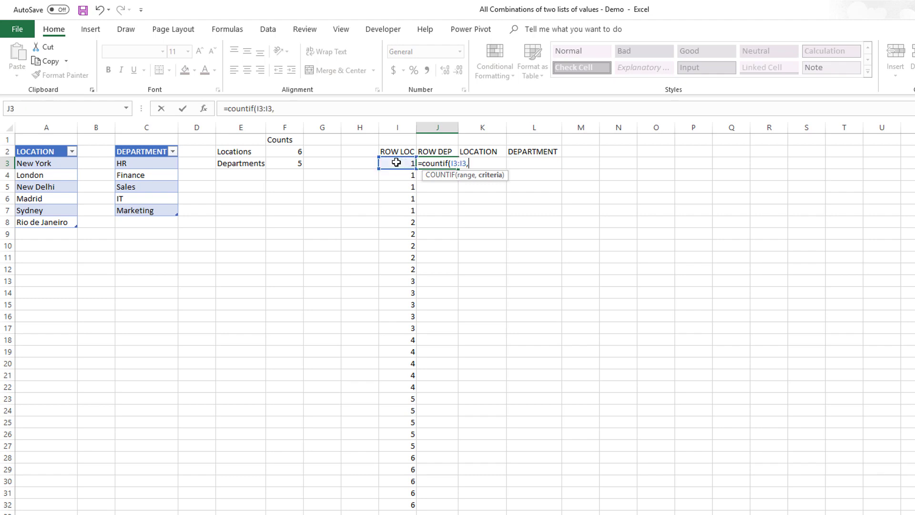
left_click(396, 162)
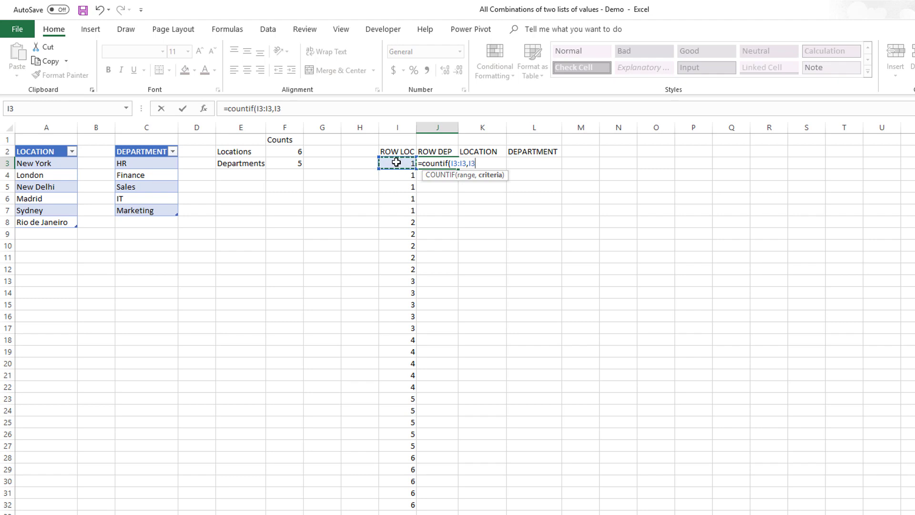
type(")")
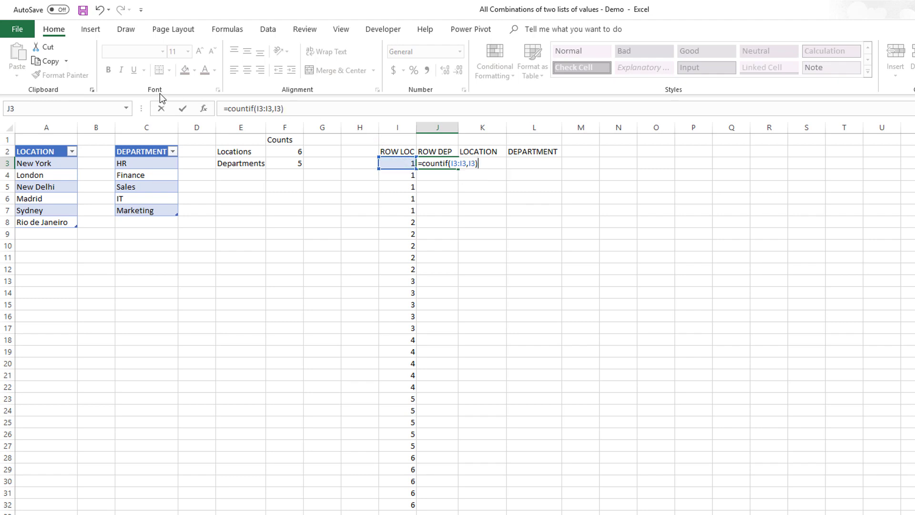
Make the start of J3's COUNTIF range absolute as $I$3 and fill the formula down to J7.
left_click(256, 106)
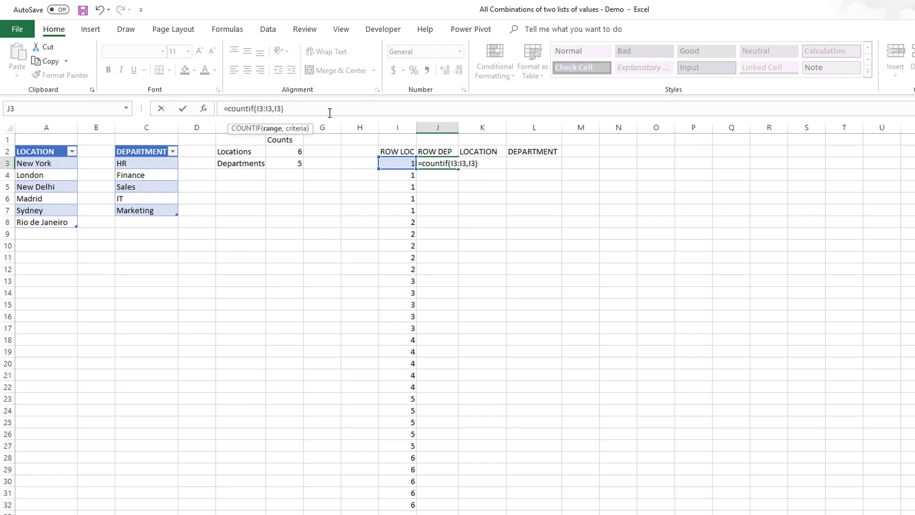
key("F4")
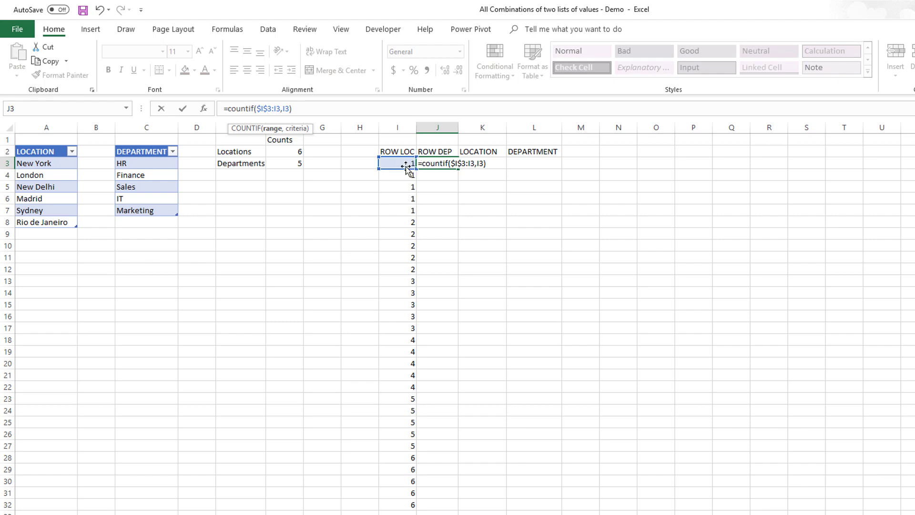
key("Return")
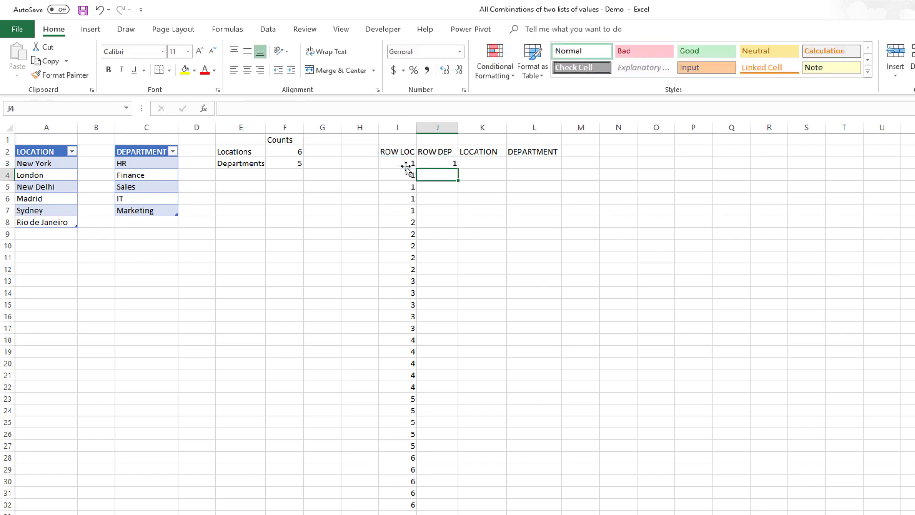
left_click(442, 164)
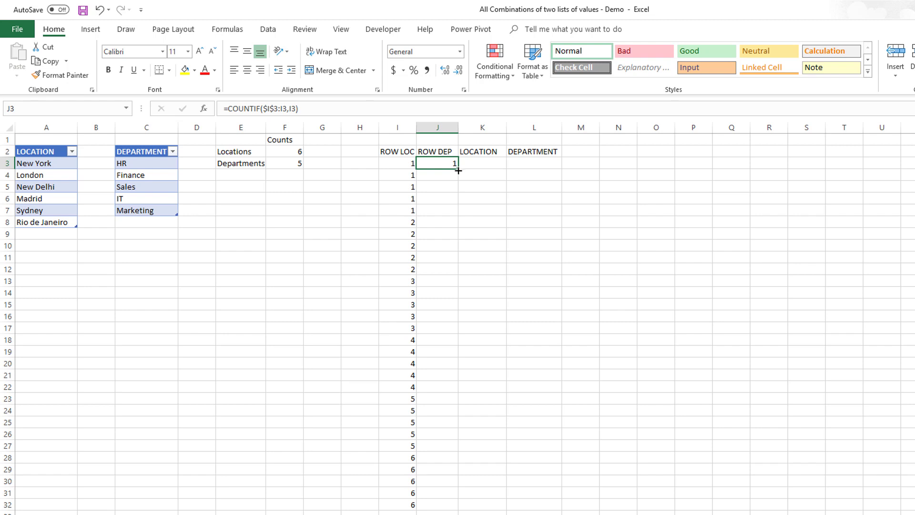
left_click_drag(458, 170, 455, 215)
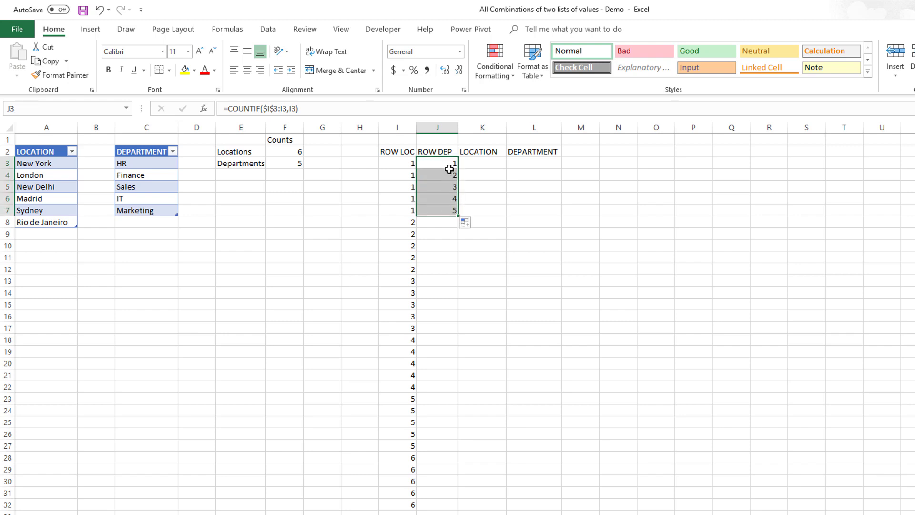
Extend the COUNTIF formula from J7 down to J32 in the ROW DEP column.
left_click(406, 177)
left_click(404, 187)
left_click(450, 165)
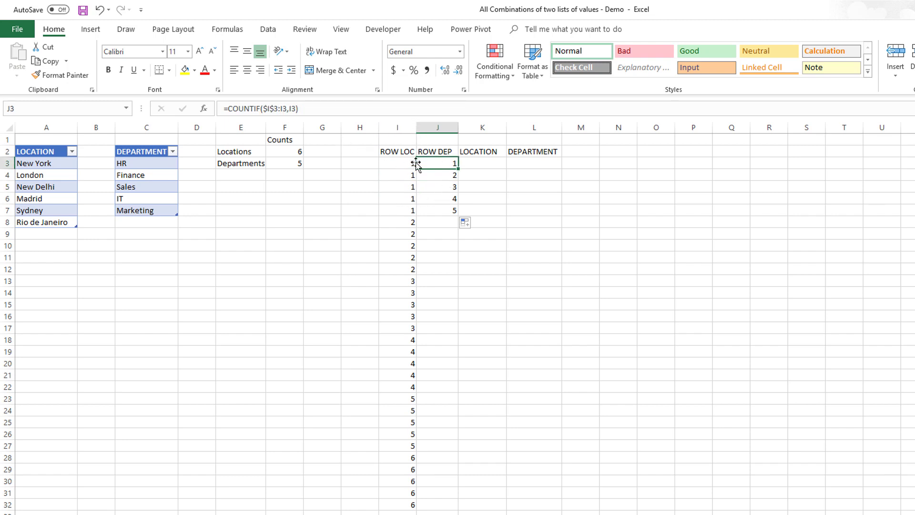
key("Down")
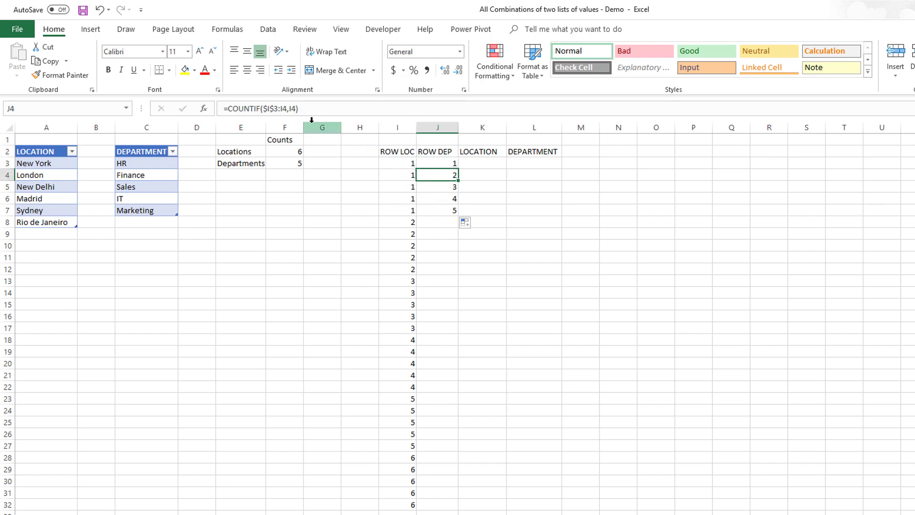
left_click(275, 109)
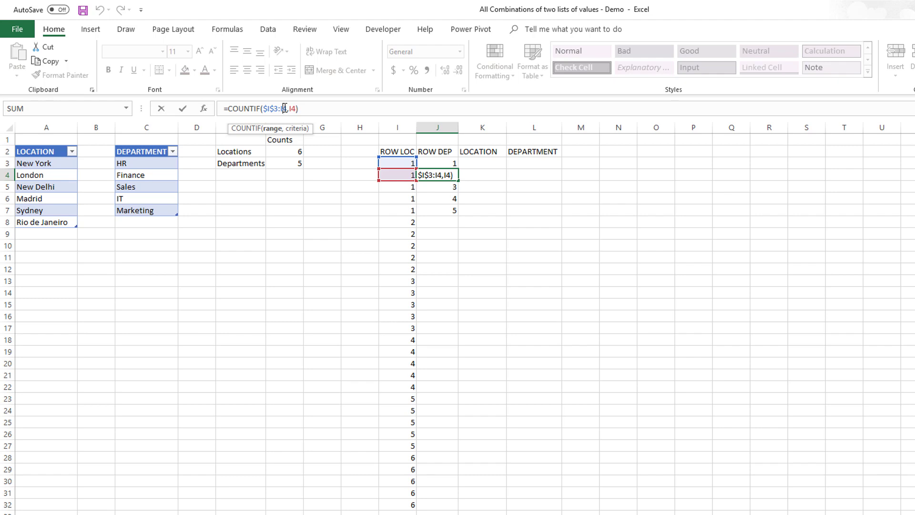
key("Escape")
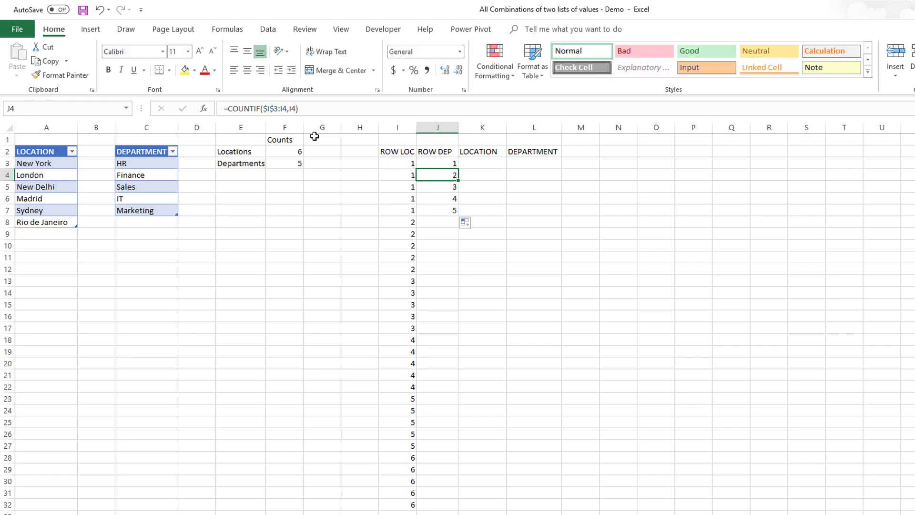
left_click(451, 206)
double_click(457, 216)
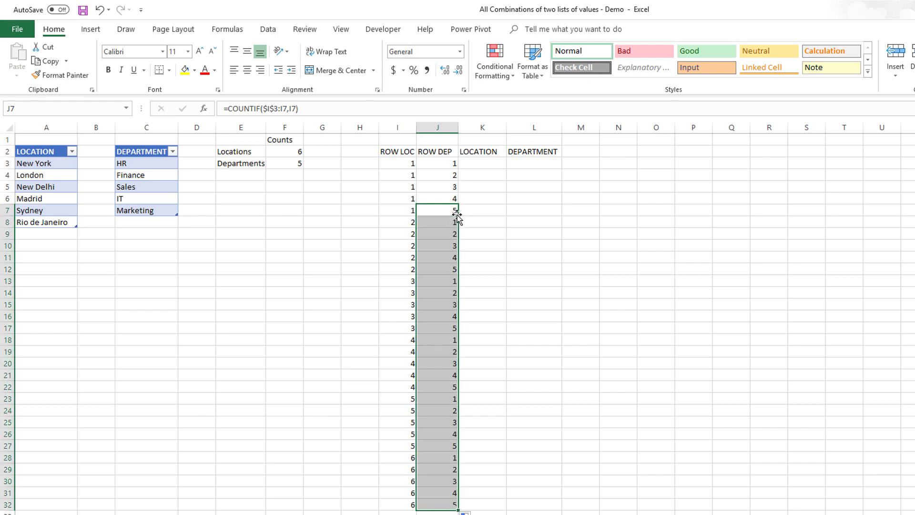
Examine how the COUNTIF range and criterion references shift down the ROW DEP column, particularly in J8 and J9.
left_click(553, 292)
left_click(452, 164)
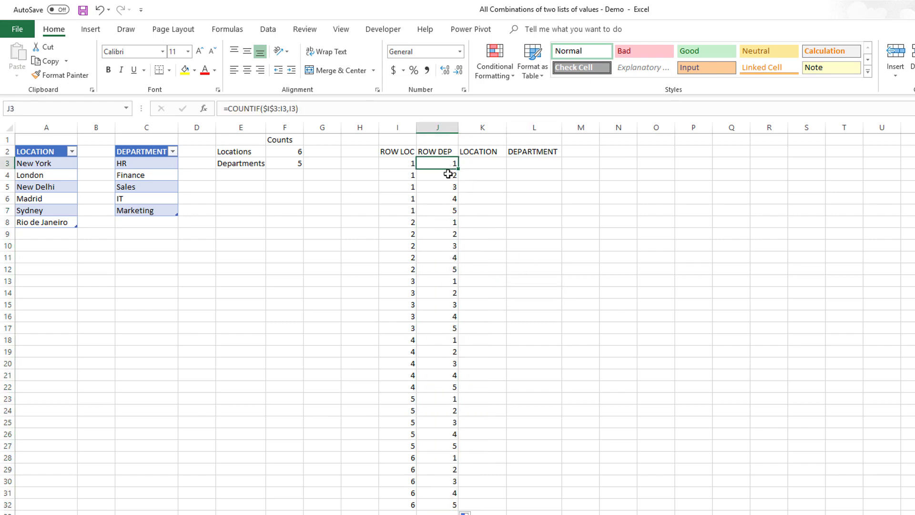
left_click(447, 174)
left_click(446, 187)
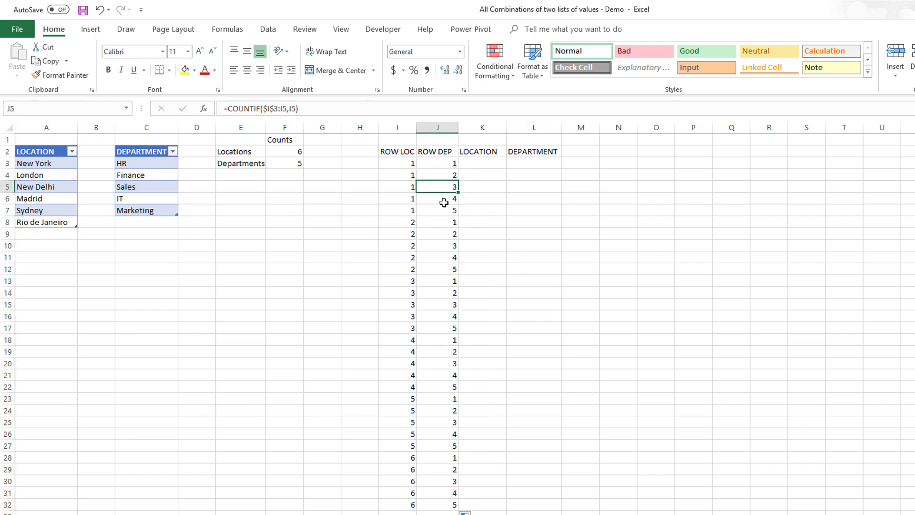
key("Down")
left_click(440, 222)
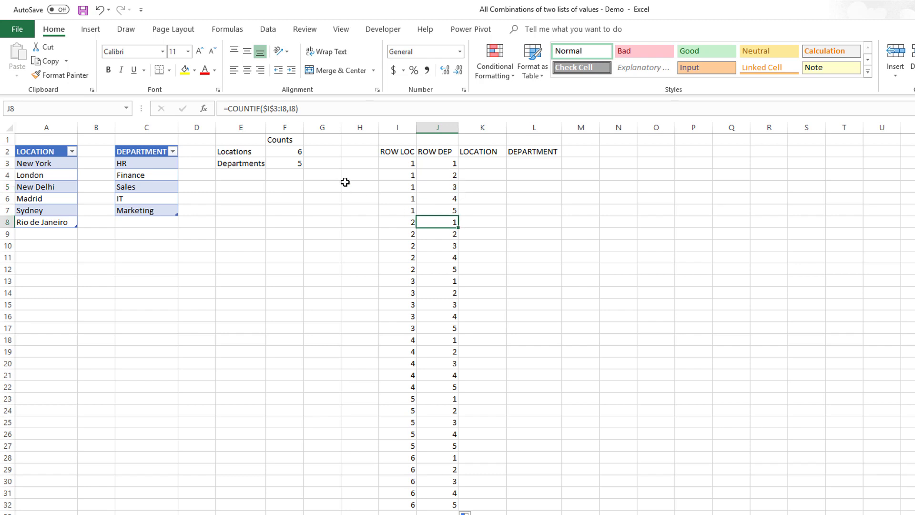
left_click(314, 113)
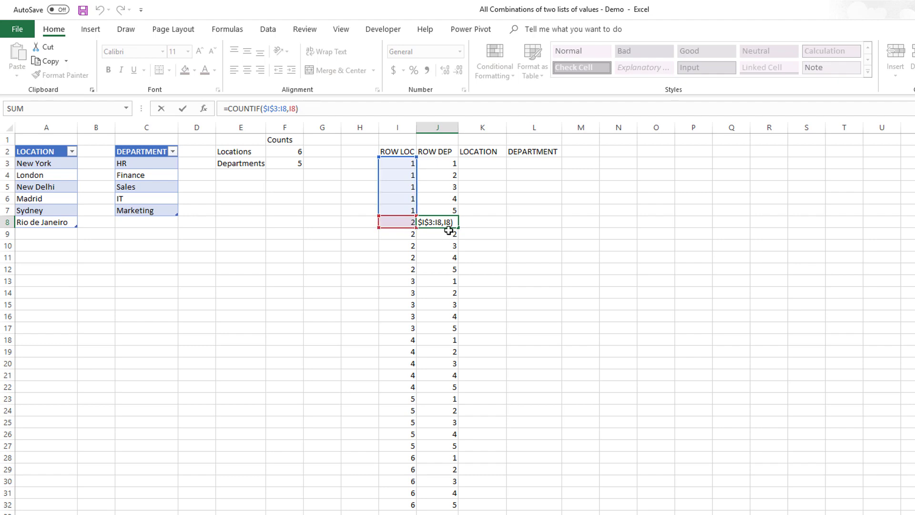
key("Return")
left_click(365, 108)
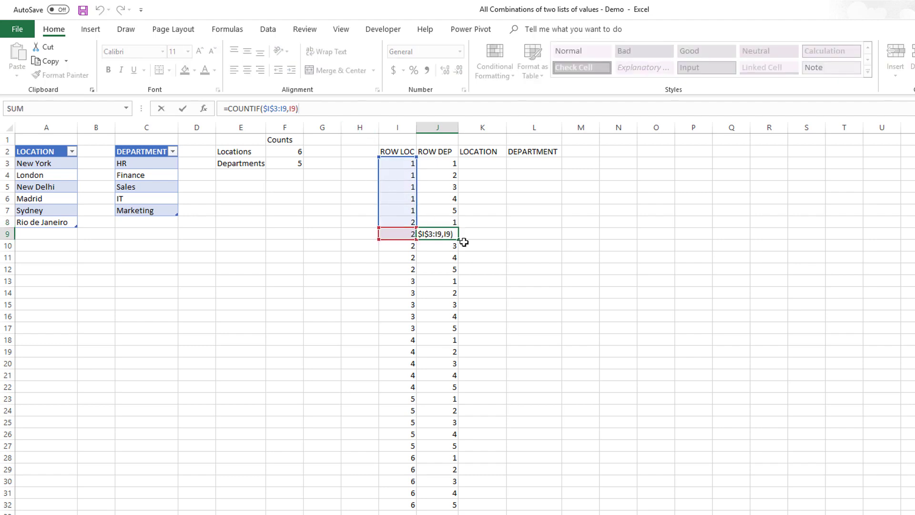
key("Escape")
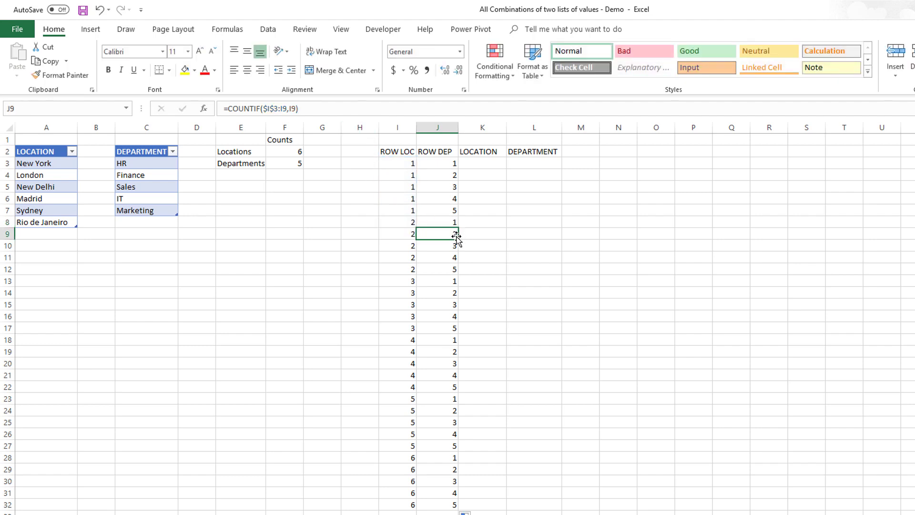
Enter =INDEX(T_LOC[LOCATION],I3) in cell K3 to return the location for its row number.
left_click(470, 163)
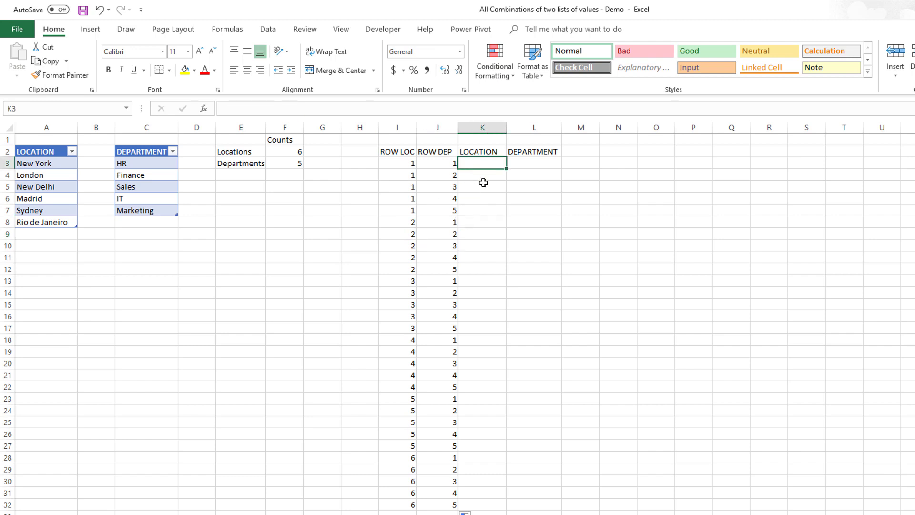
type("=index(")
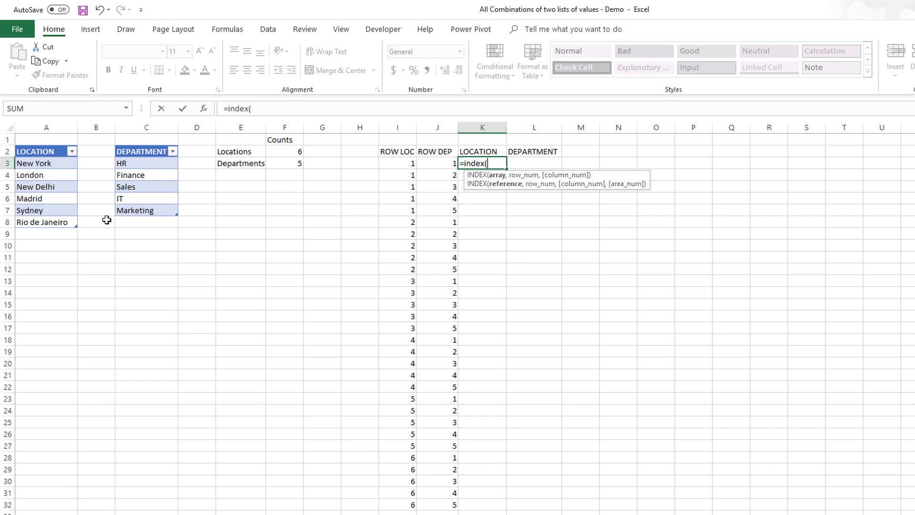
left_click_drag(61, 166, 52, 220)
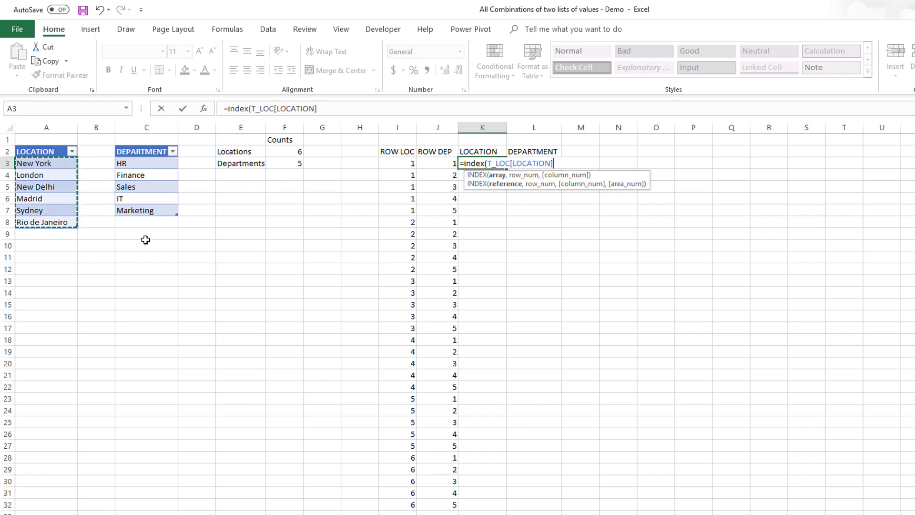
type(",")
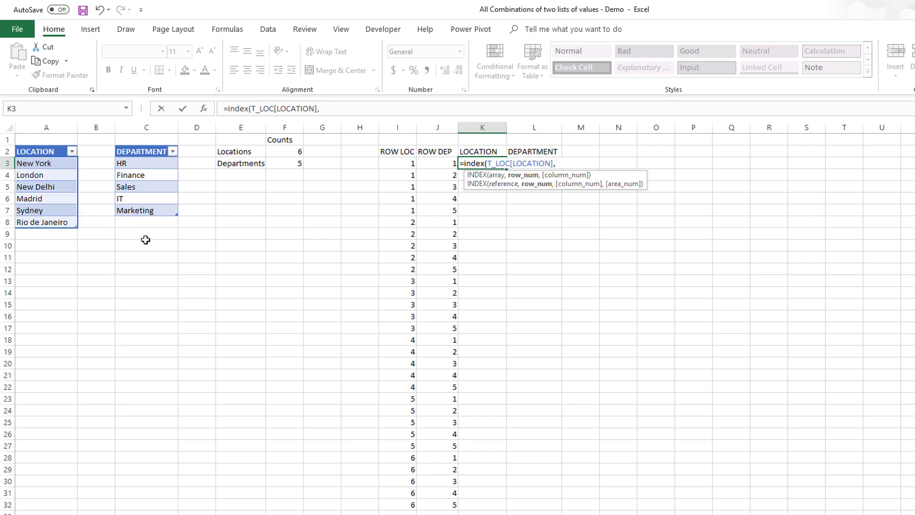
left_click(393, 166)
type(")")
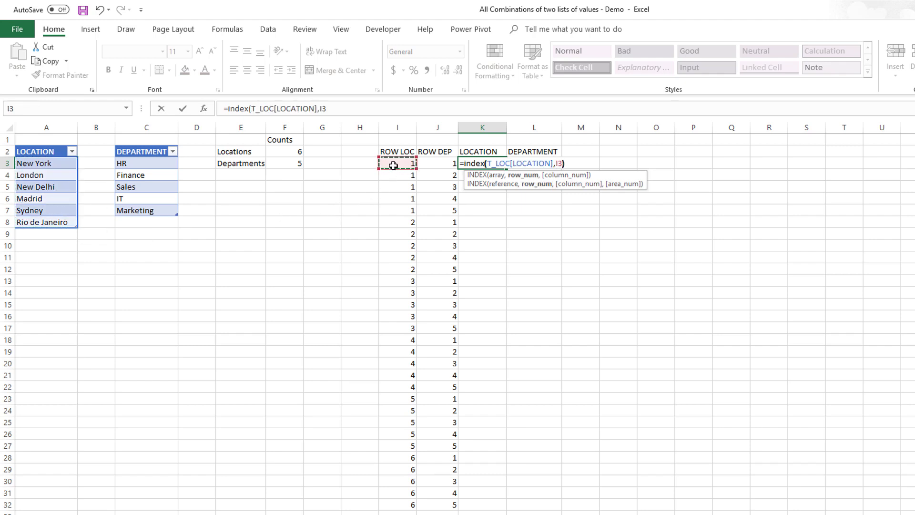
key("Return")
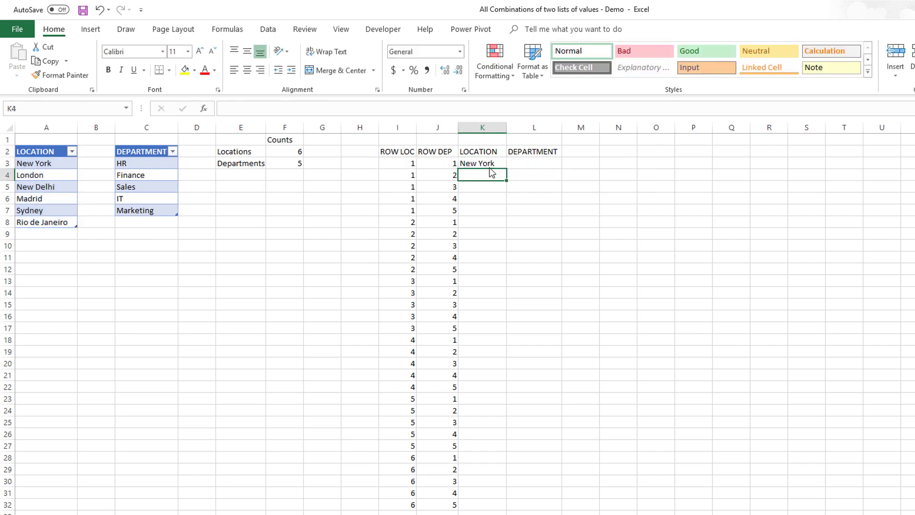
Fill the INDEX formula from K3 down to K32 and widen column K to fit the longest location name.
left_click(491, 163)
double_click(506, 168)
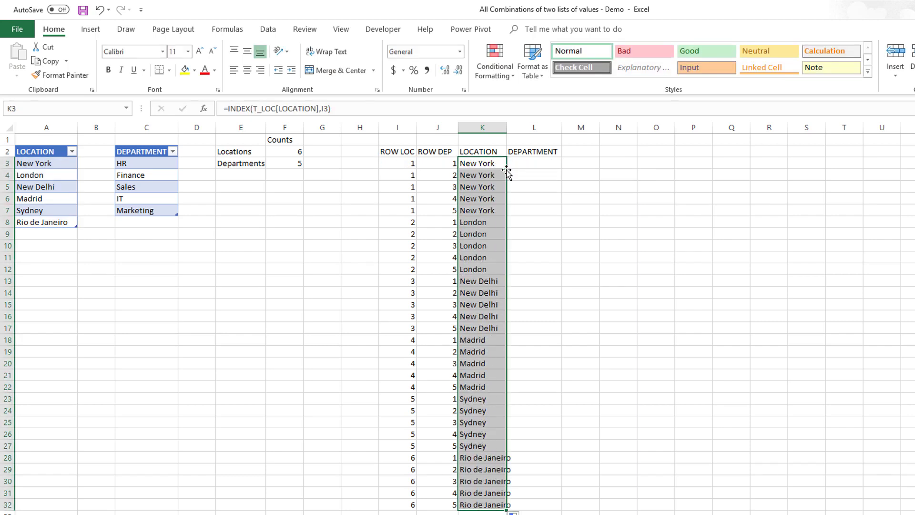
left_click_drag(507, 127, 513, 127)
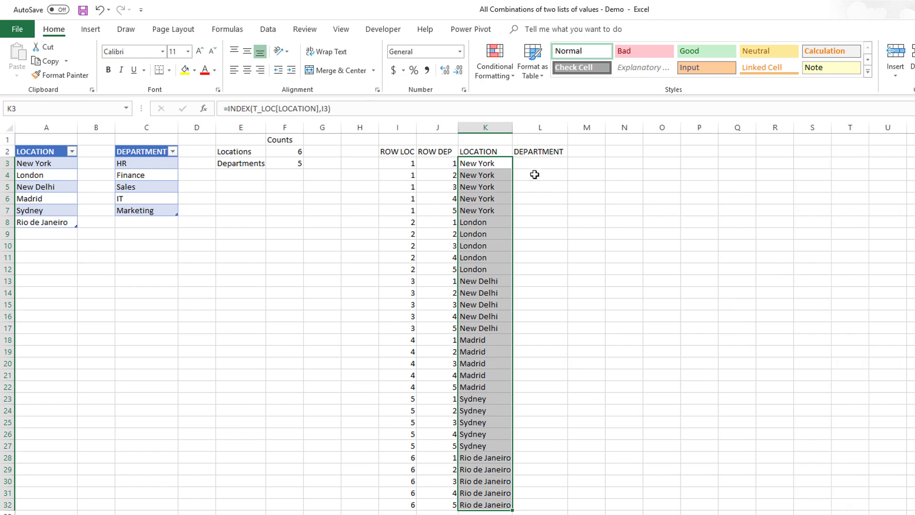
Enter =INDEX(T_DEP[DEPARTMENT],J3) in cell L3 to return the department for its row number.
left_click(534, 163)
type("=")
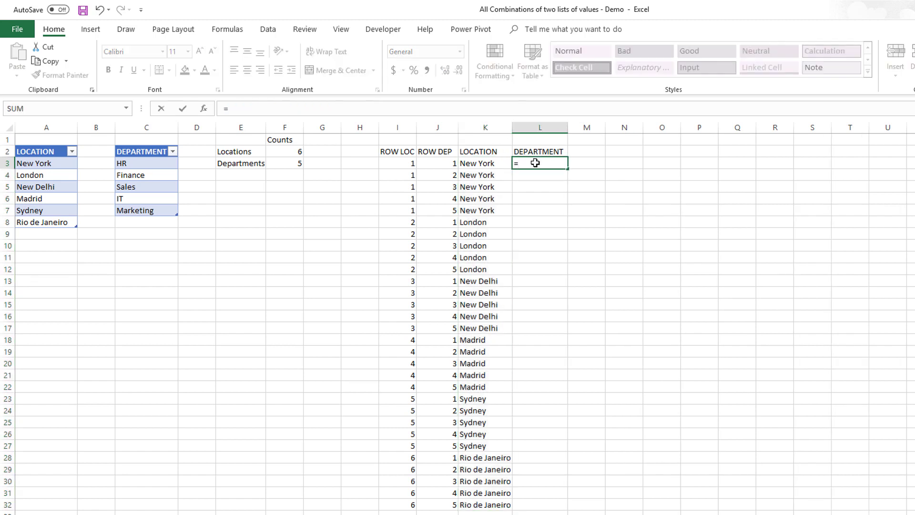
type("index(")
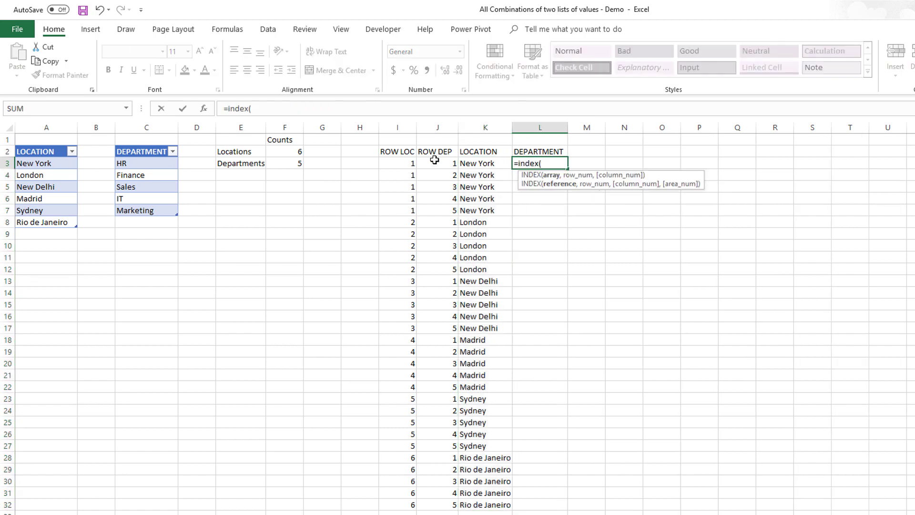
left_click_drag(153, 161, 155, 210)
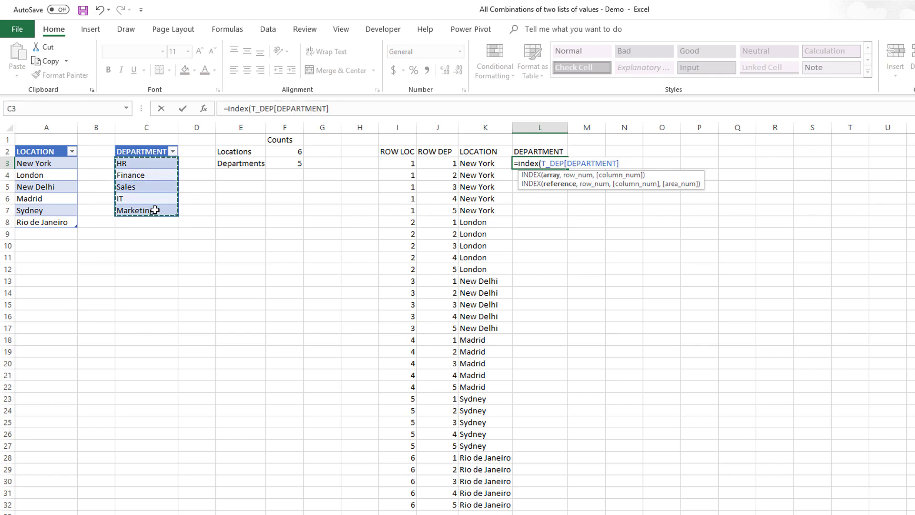
type(",")
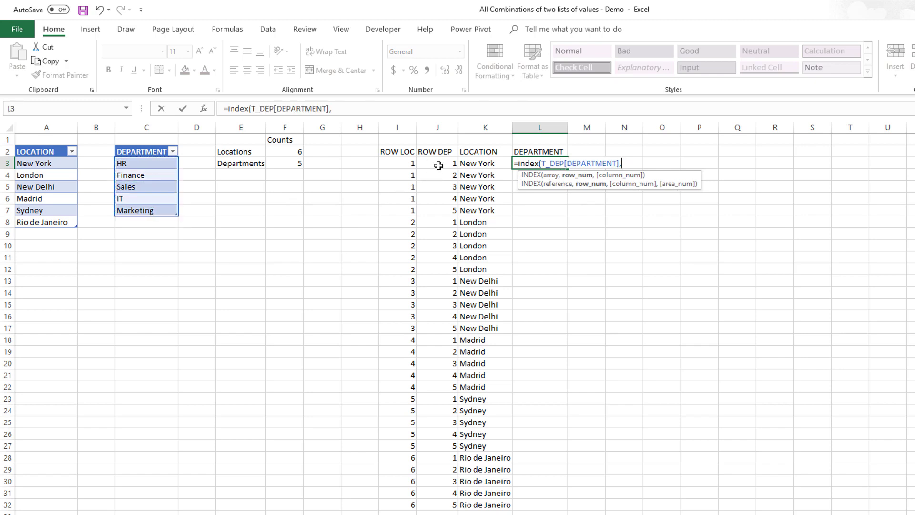
left_click(438, 165)
type(")")
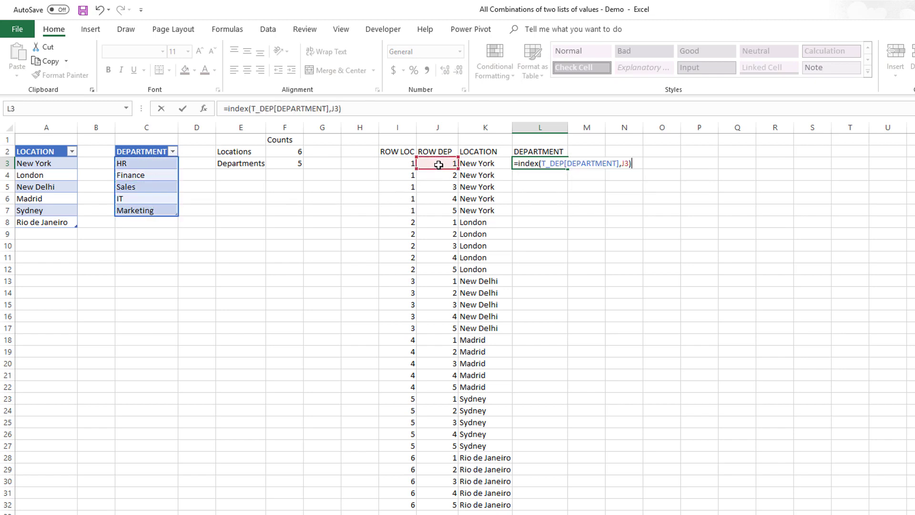
key("Return")
key("Up")
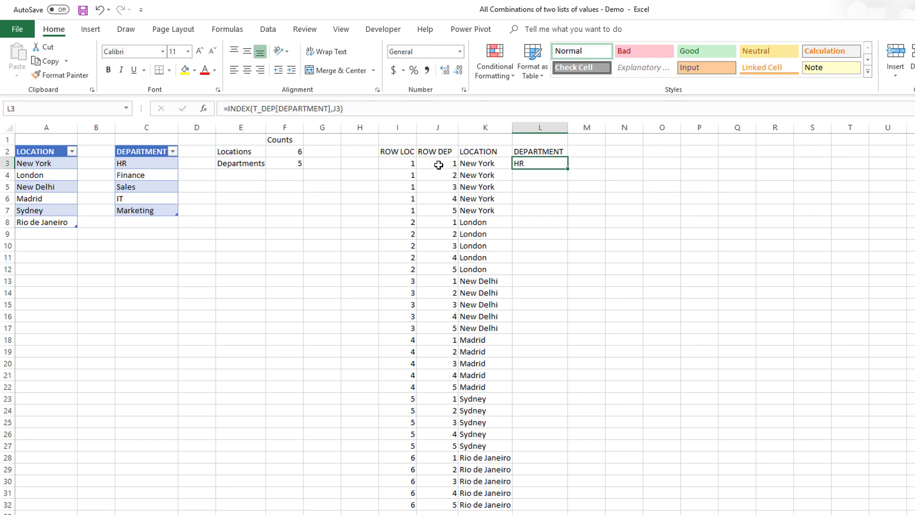
Fill the department INDEX formula from L3 down to L32 and widen columns L and K.
double_click(568, 168)
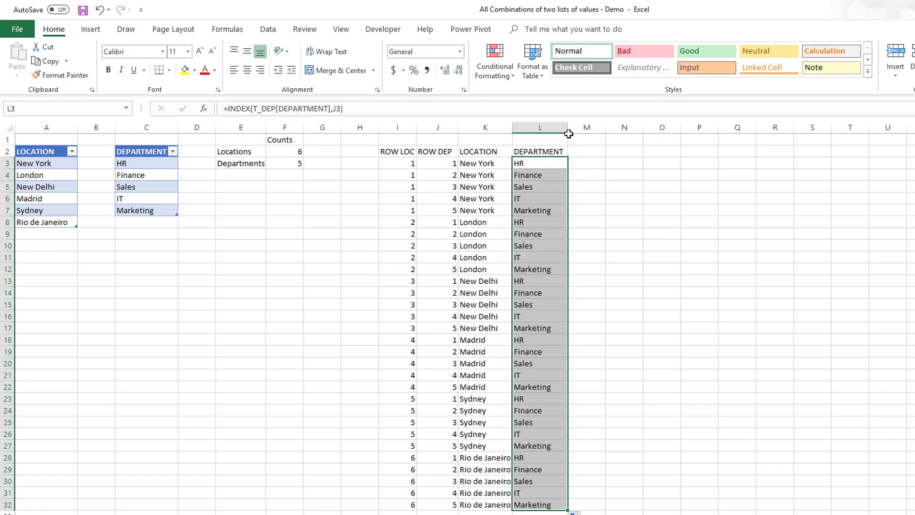
left_click_drag(569, 134, 591, 133)
left_click_drag(513, 131, 524, 132)
Add the column header LOCATION - DEPARTMENT in cell M2.
left_click(636, 151)
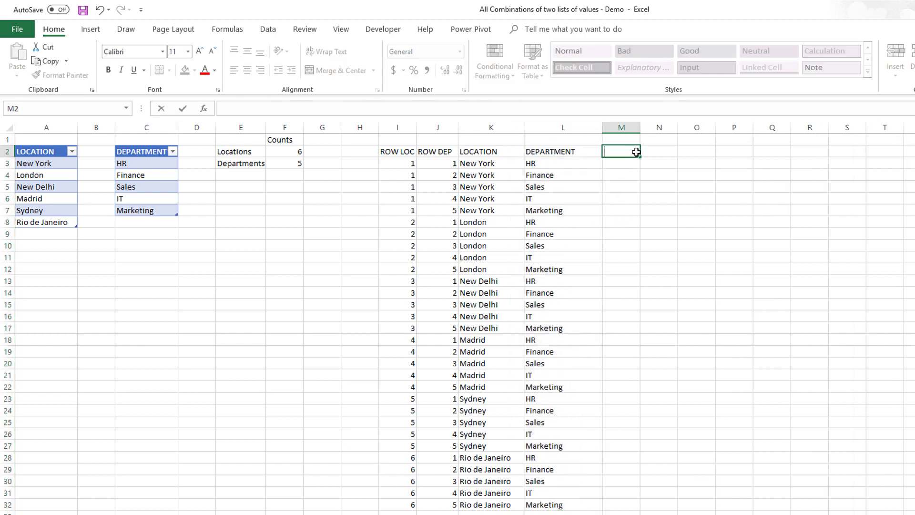
type("LOCATION - DEPARTMENT")
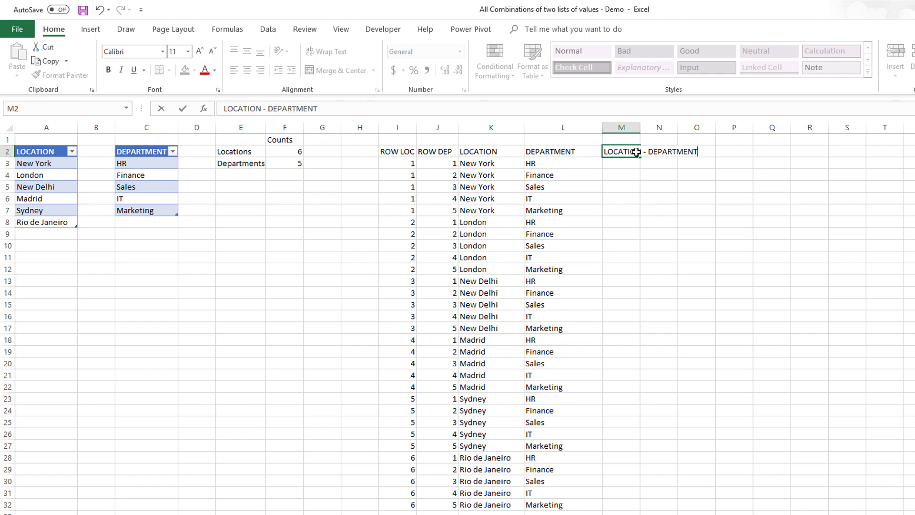
key("Return")
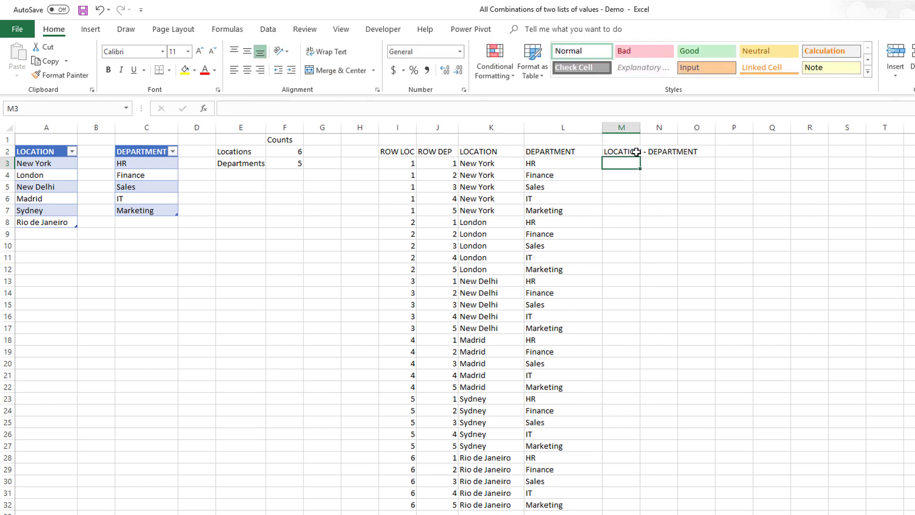
Enter =K3&" - "&L3 in cell M3 to join the location and department.
type("=")
key("Left")
key("Left")
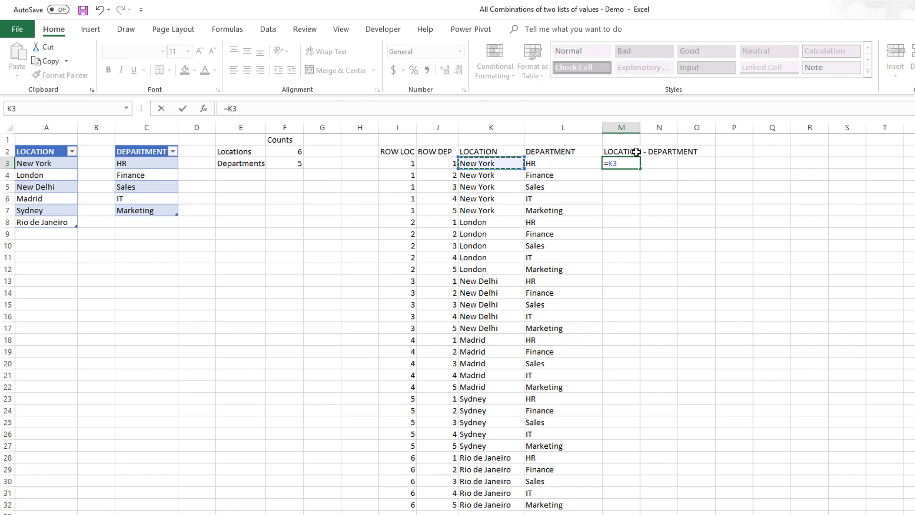
type("&")
type("\" - \"&")
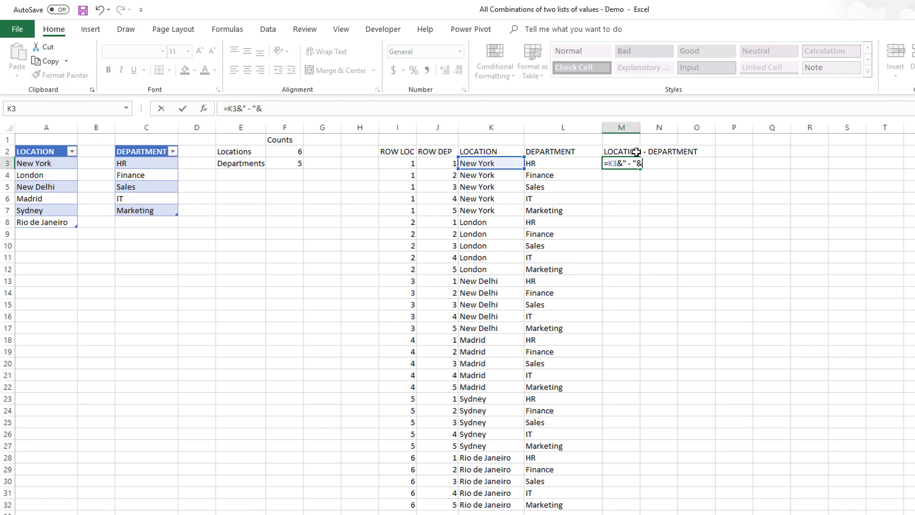
left_click(588, 165)
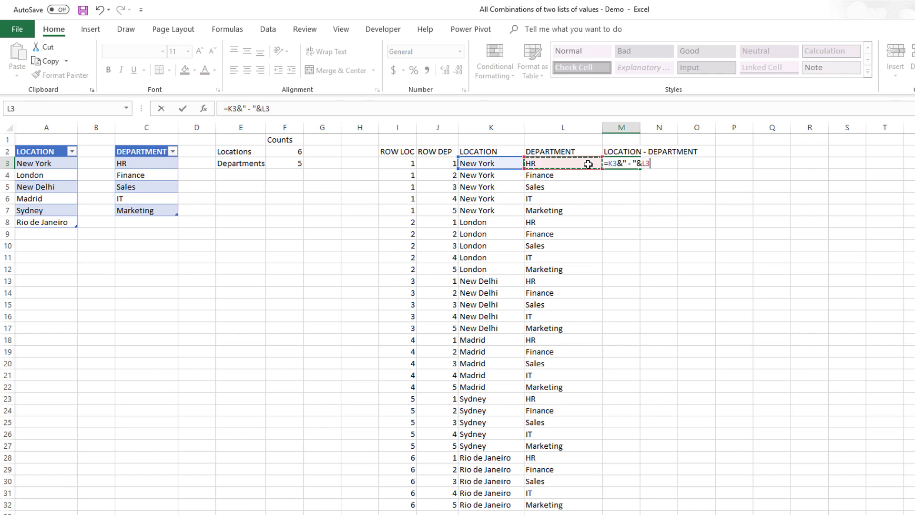
key("Return")
Fill the joining formula from M3 down to M32 and widen column M to fit the combined text.
left_click(613, 163)
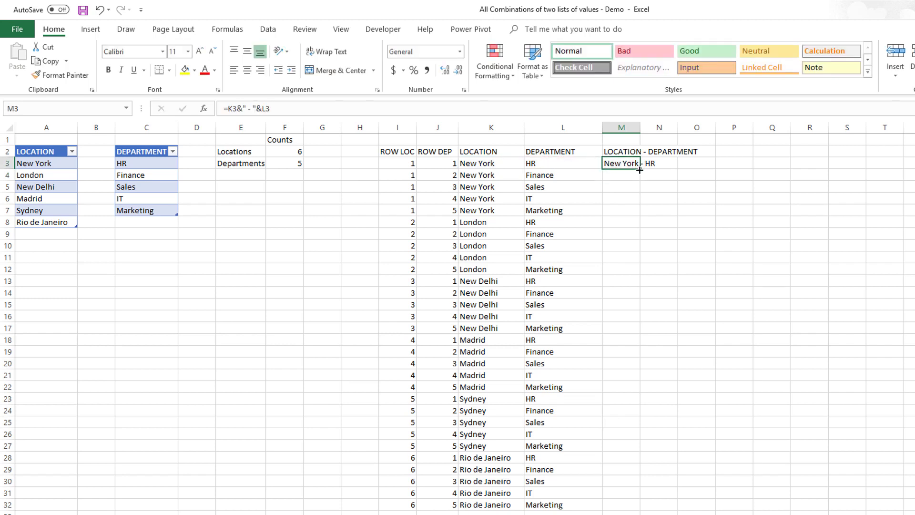
double_click(640, 170)
left_click_drag(640, 128, 710, 127)
left_click(751, 200)
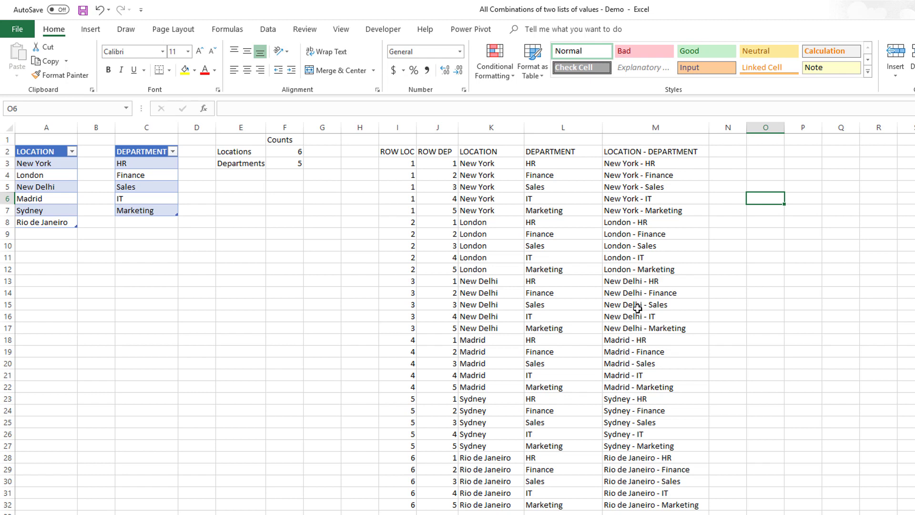
Rename the IT department in cell C6 to Info Tech.
left_click(149, 198)
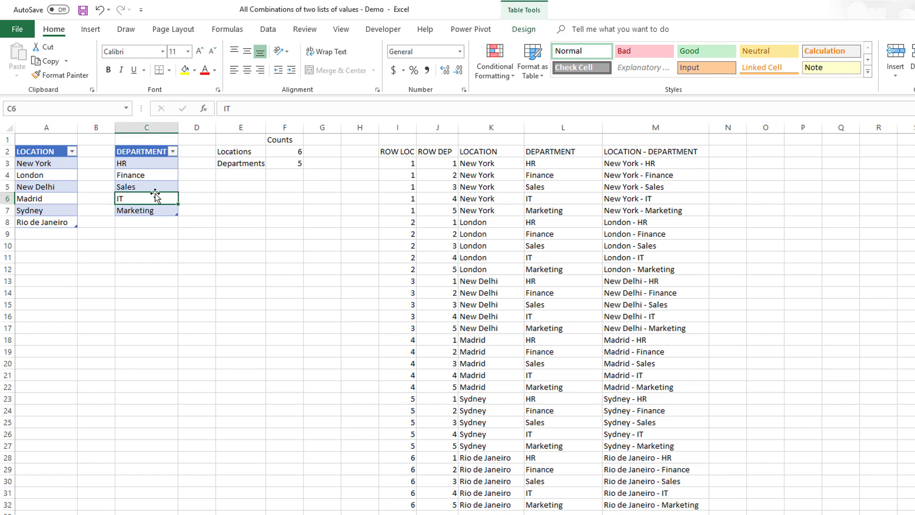
type("Infroma")
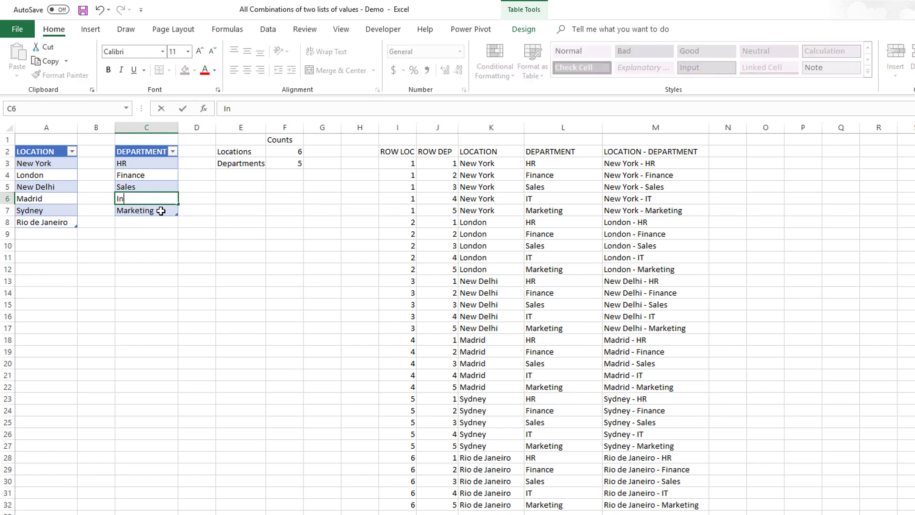
key("BackSpace")
key("BackSpace")
key("BackSpace")
key("BackSpace")
type("o Tech")
key("Return")
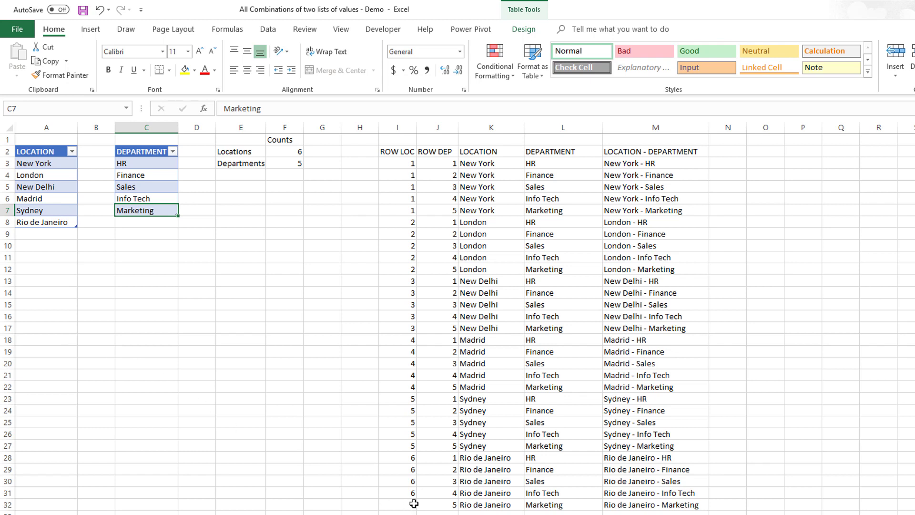
Add Los Angeles as a new location in cell A9, directly below Rio de Janeiro.
left_click_drag(413, 504, 667, 504)
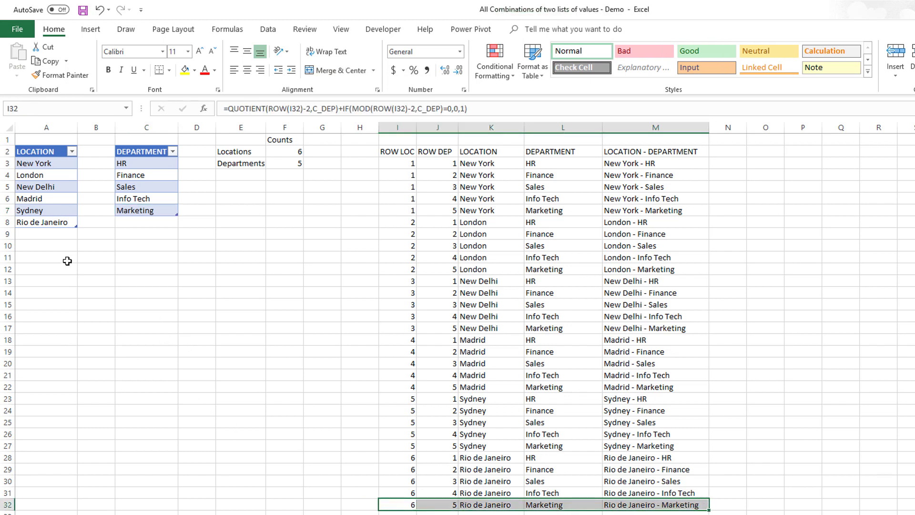
left_click(62, 236)
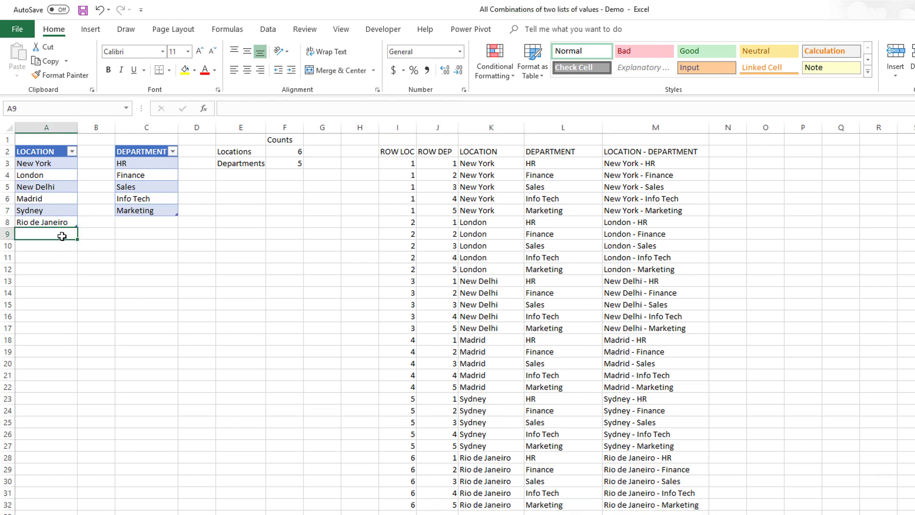
type("Lost A")
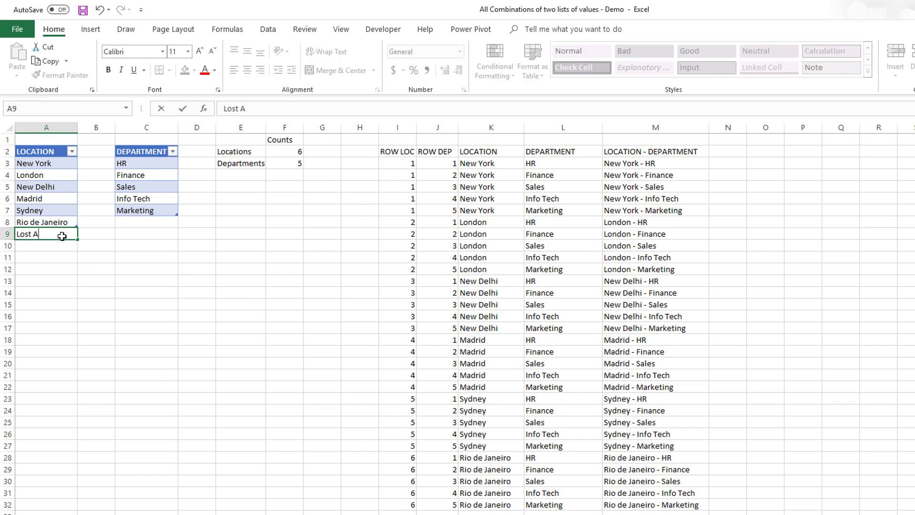
key("BackSpace")
key("BackSpace")
key("BackSpace")
type("Angeles")
key("Return")
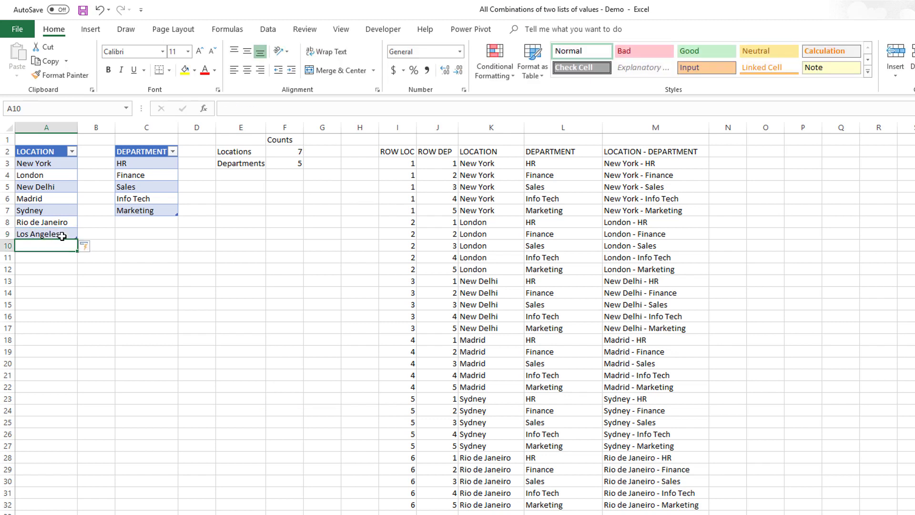
Check the location count formula in F2 and extend the formulas in I32:M32 down to row 38.
left_click(284, 153)
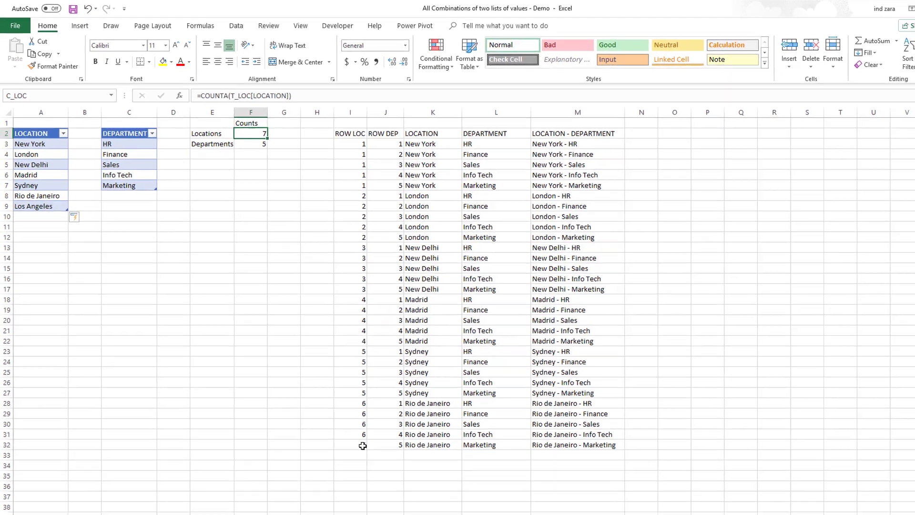
left_click_drag(406, 505, 661, 514)
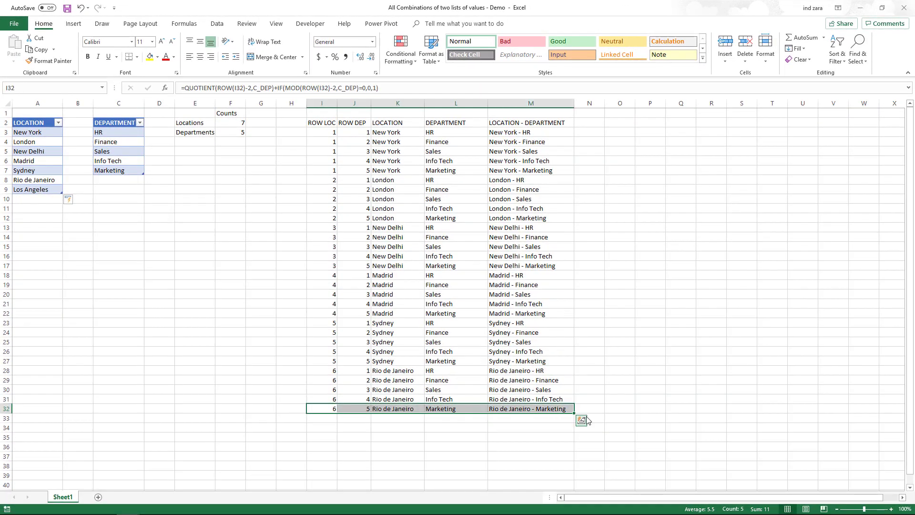
left_click_drag(575, 414, 567, 472)
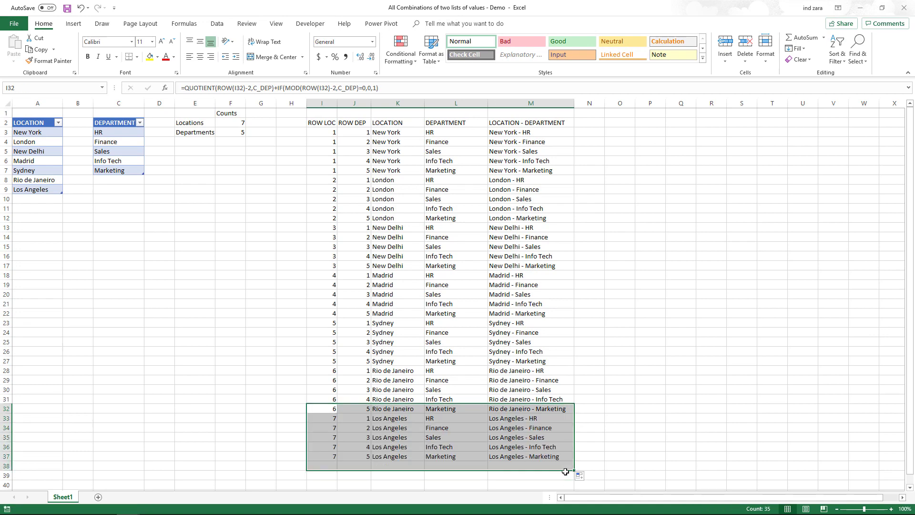
Examine the formulas in row 38, including the row indexes, the location lookup in K38 and the combined text in M38.
left_click(354, 465)
scroll(430, 407, "down", 2)
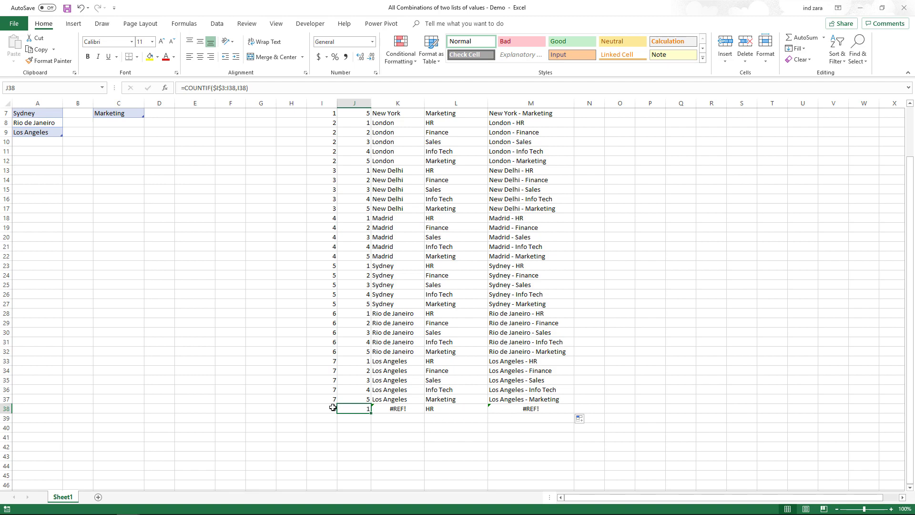
scroll(323, 390, "up", 2)
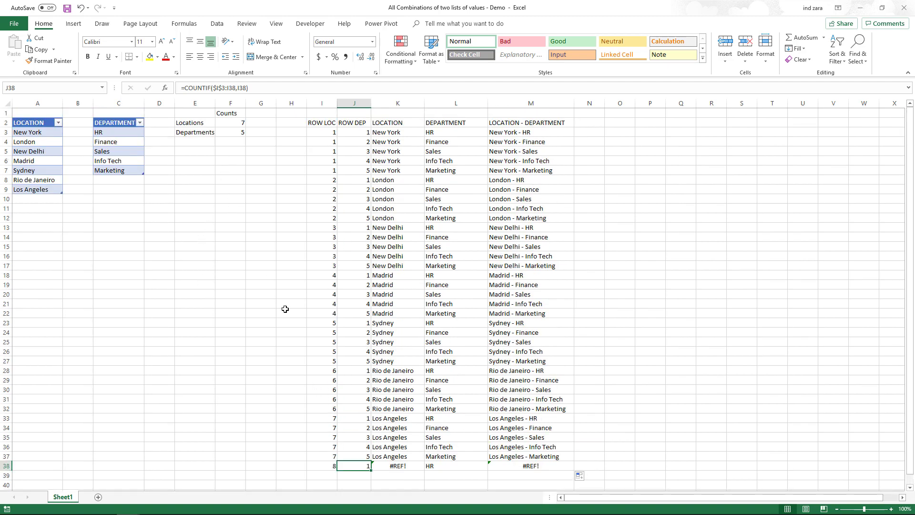
scroll(302, 333, "down", 2)
left_click(331, 409)
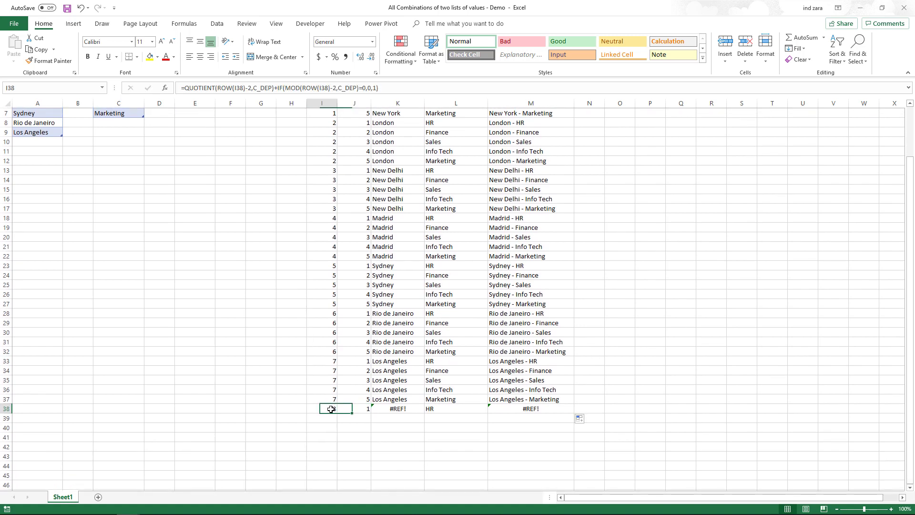
left_click_drag(325, 409, 381, 409)
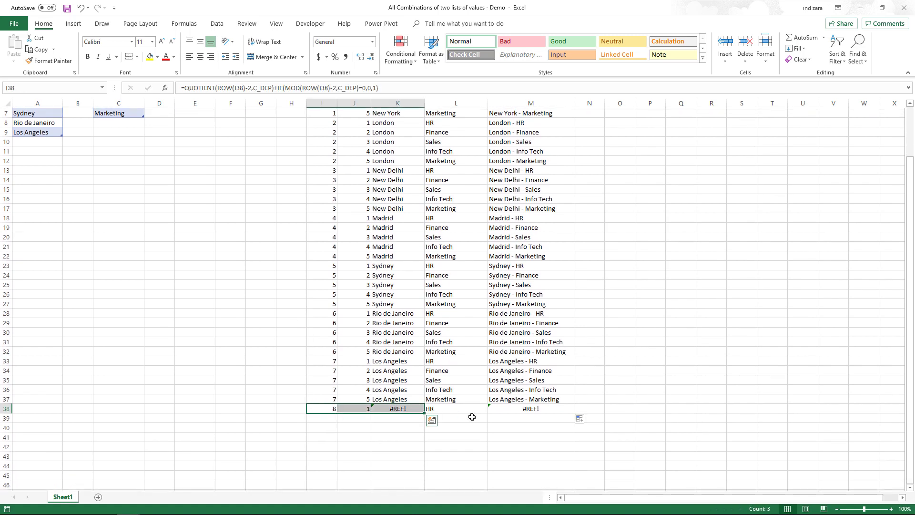
left_click(529, 408)
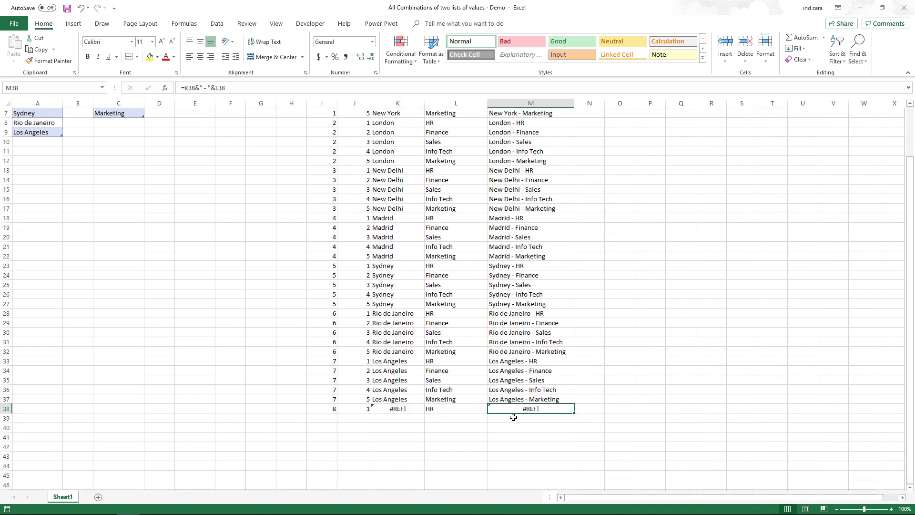
scroll(513, 418, "up", 1)
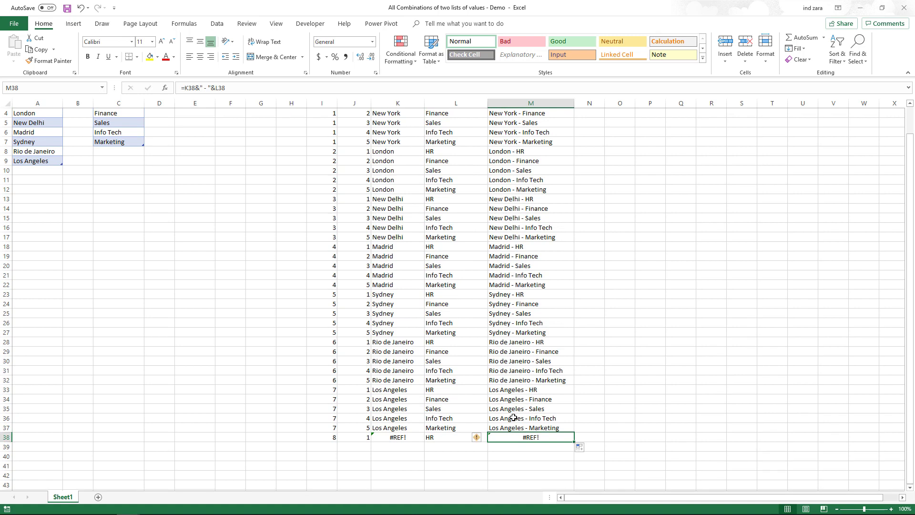
scroll(513, 418, "up", 1)
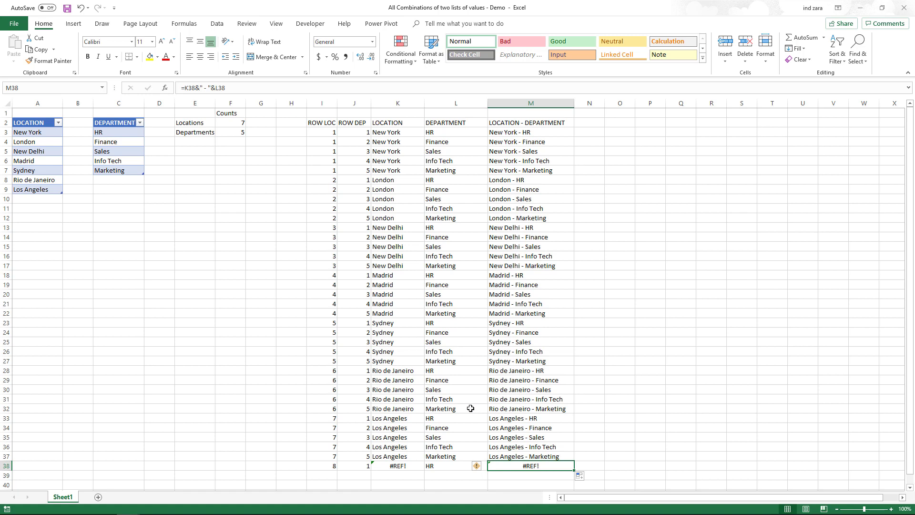
left_click(410, 466)
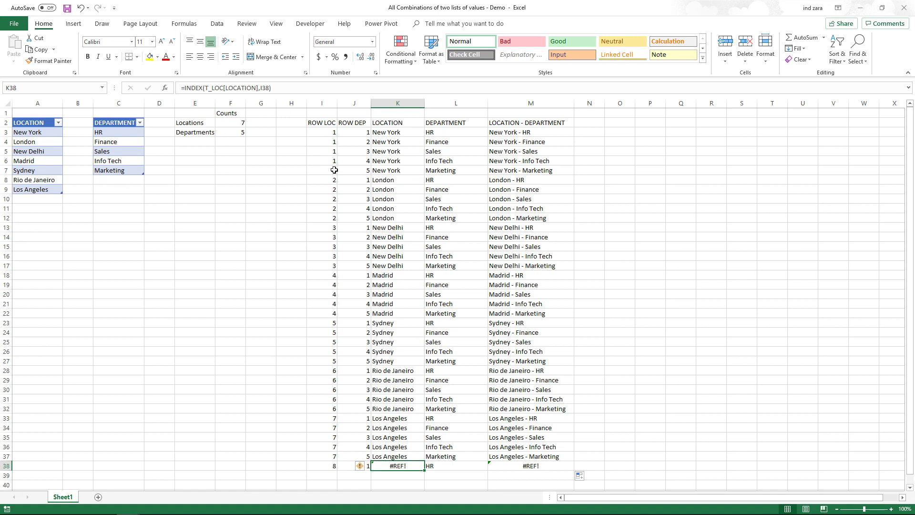
Wrap the location lookup in K3 as =IFERROR(INDEX(T_LOC[LOCATION],I3),"") and fill it down to row 38.
left_click(397, 135)
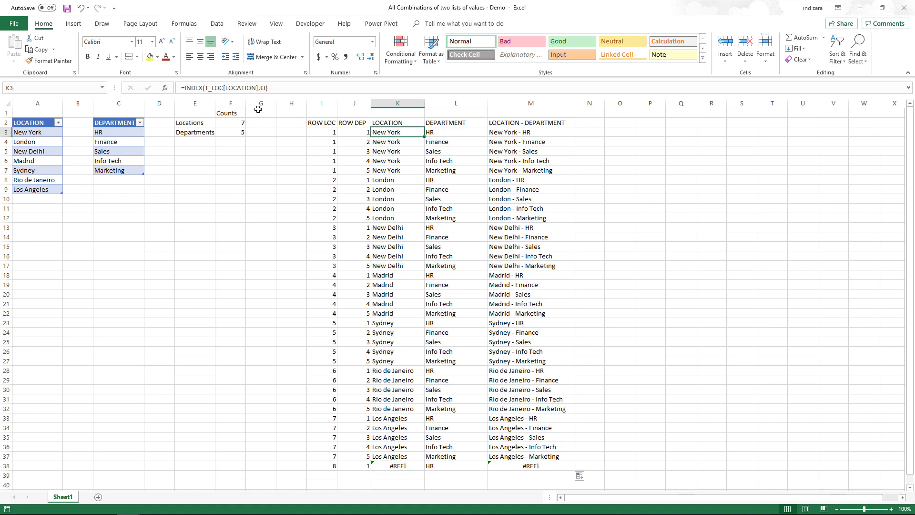
left_click(186, 88)
type("IFE")
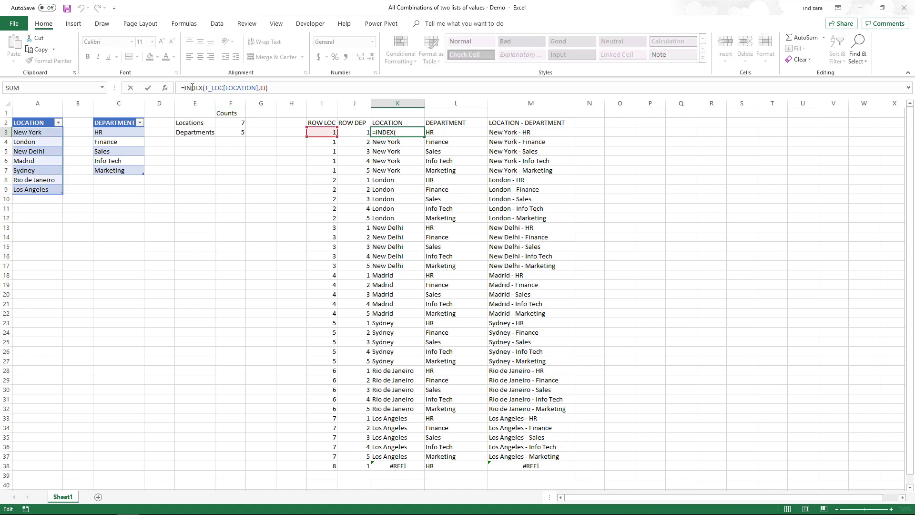
type("RROR(")
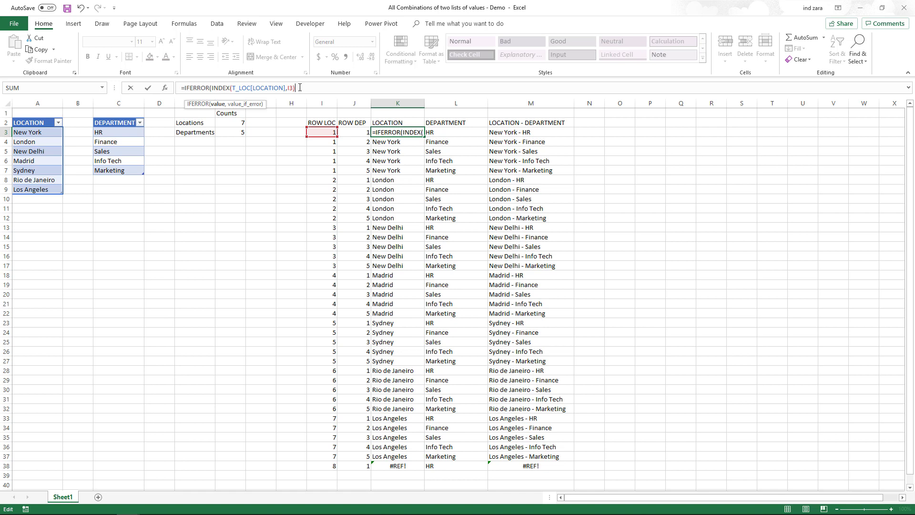
type(",\"\")")
key("Return")
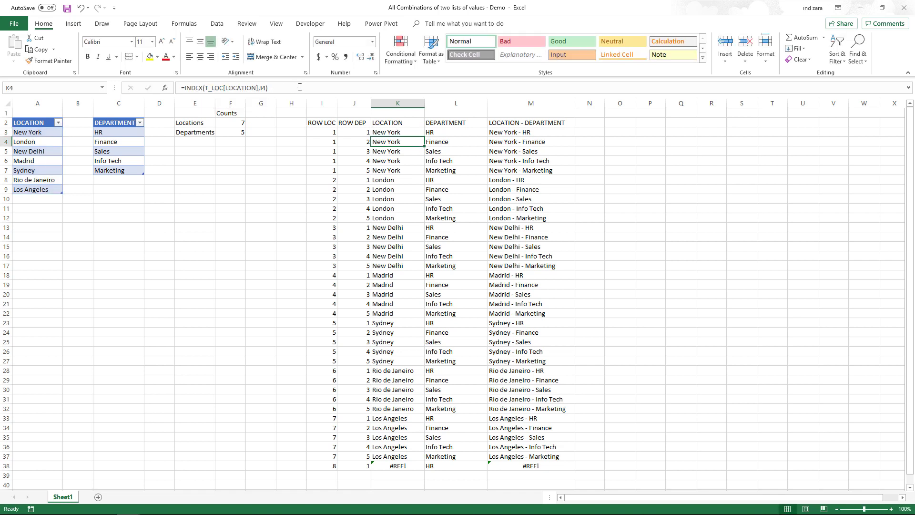
left_click(422, 133)
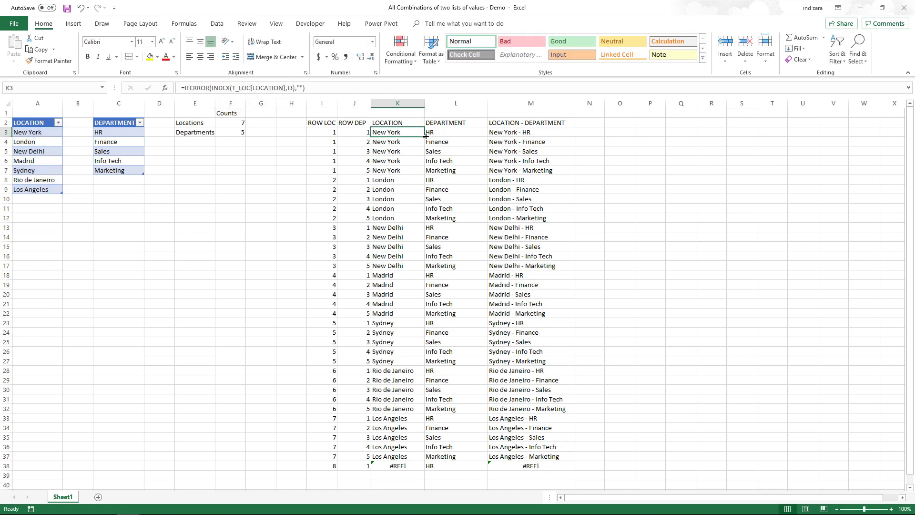
double_click(425, 136)
Change the department lookup in L3 to =IF(K3="","",INDEX(T_DEP[DEPARTMENT],J3)) so it stays blank without a location.
key("Right")
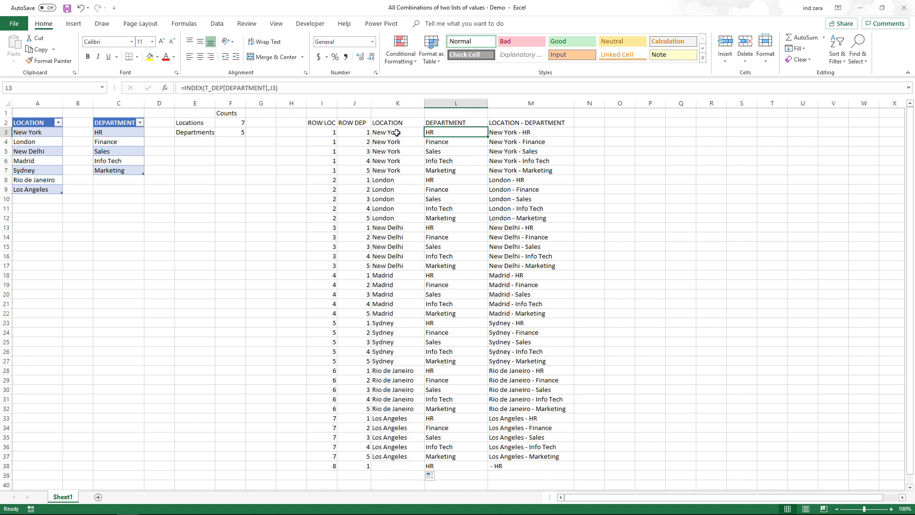
left_click(184, 88)
type("IF(")
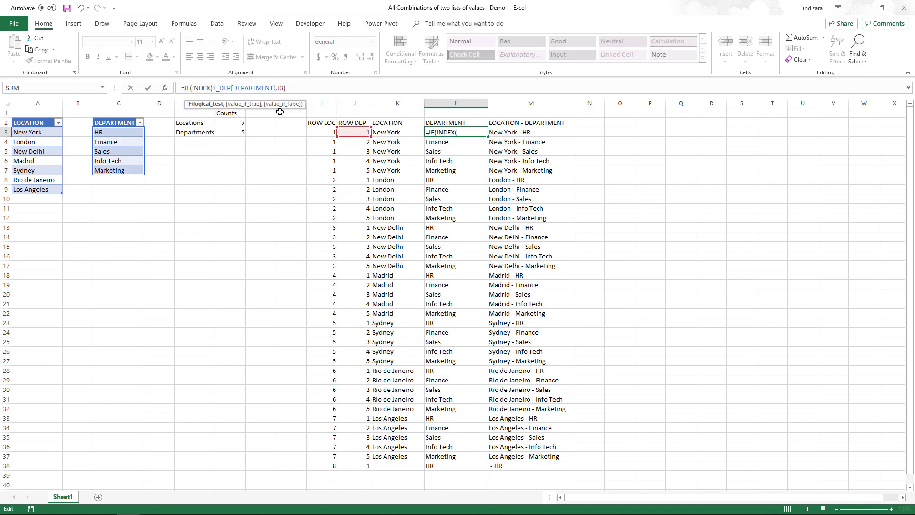
left_click(383, 133)
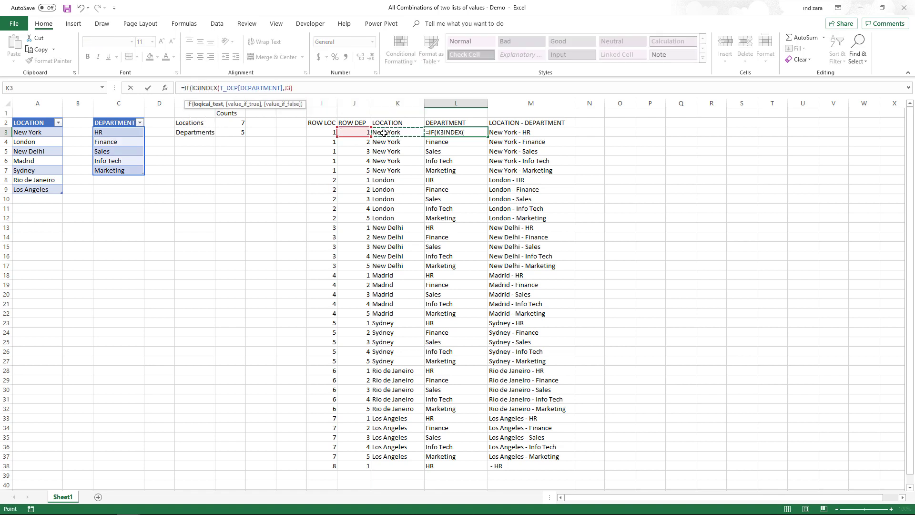
type("=\"\",\"\",")
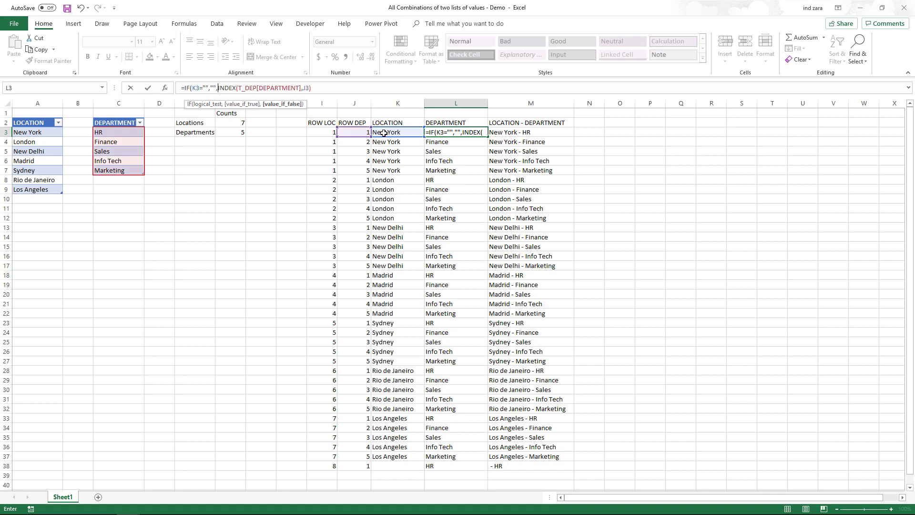
left_click(303, 88)
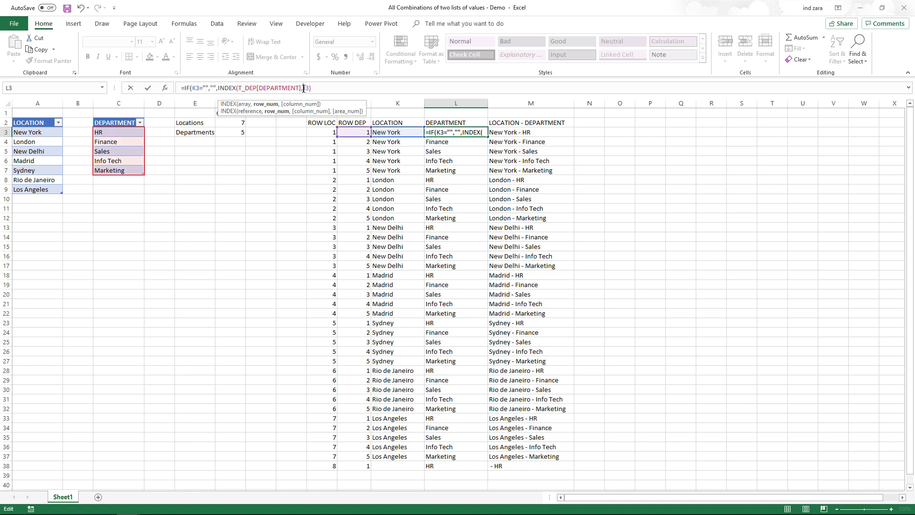
key("Left")
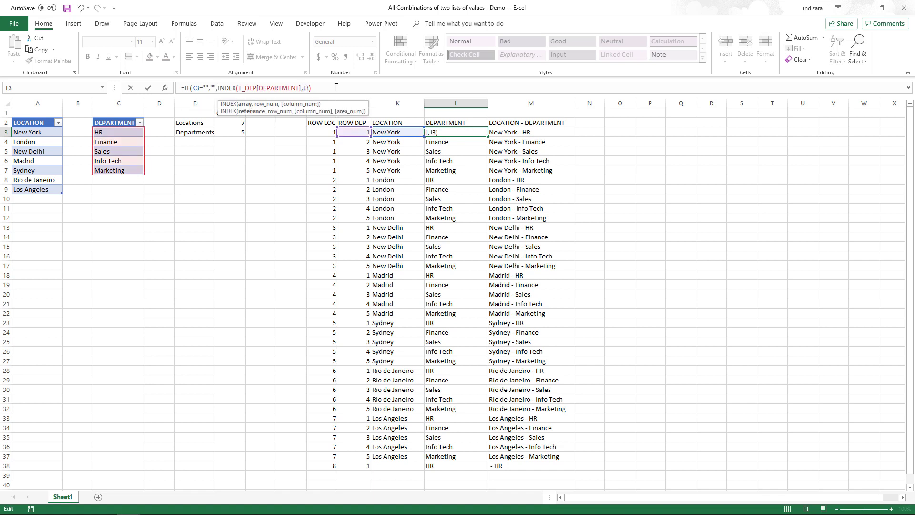
key("Right")
key("Right")
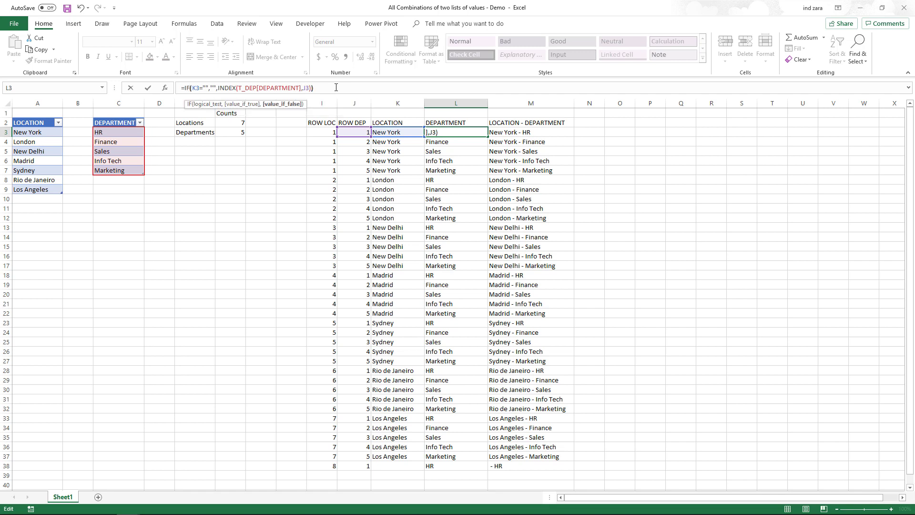
type(")")
key("ctrl+Return")
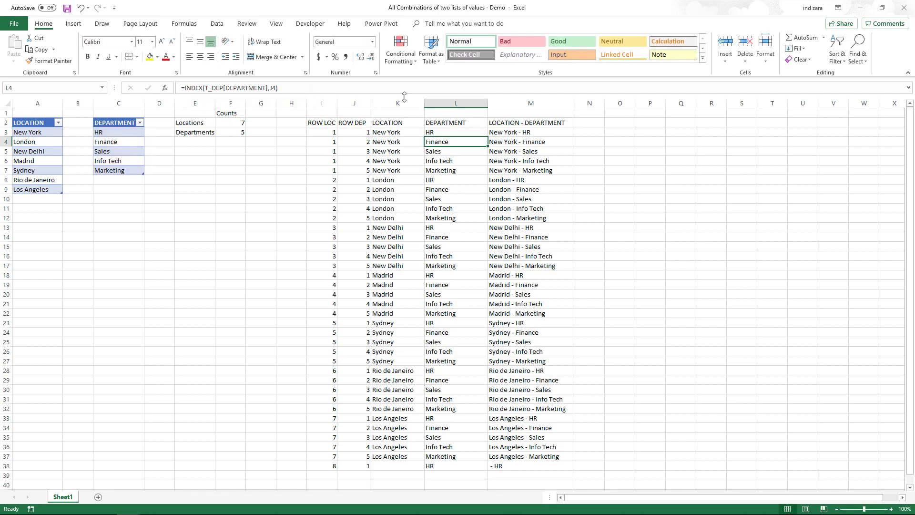
Fill the L3 formula down the DEPARTMENT column to row 38 and check the formulas in L38, L3 and K3.
left_click(465, 467)
left_click(393, 468)
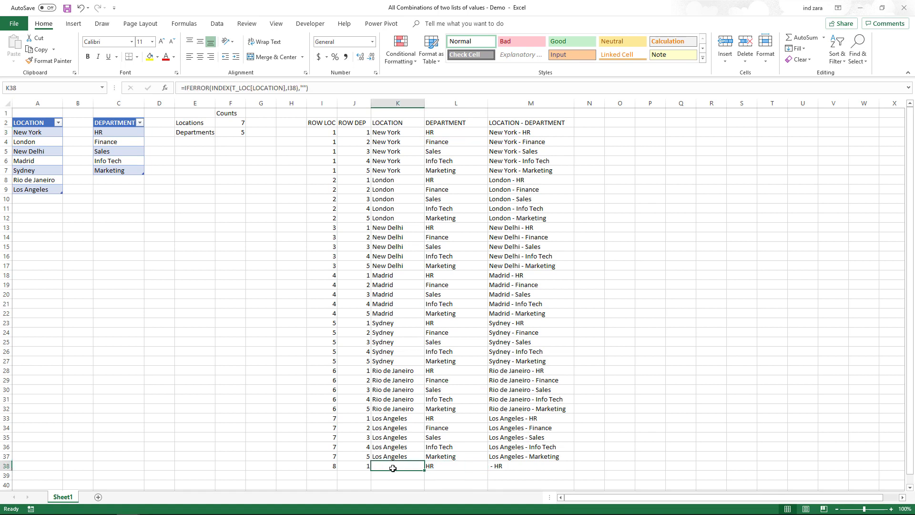
left_click(432, 468)
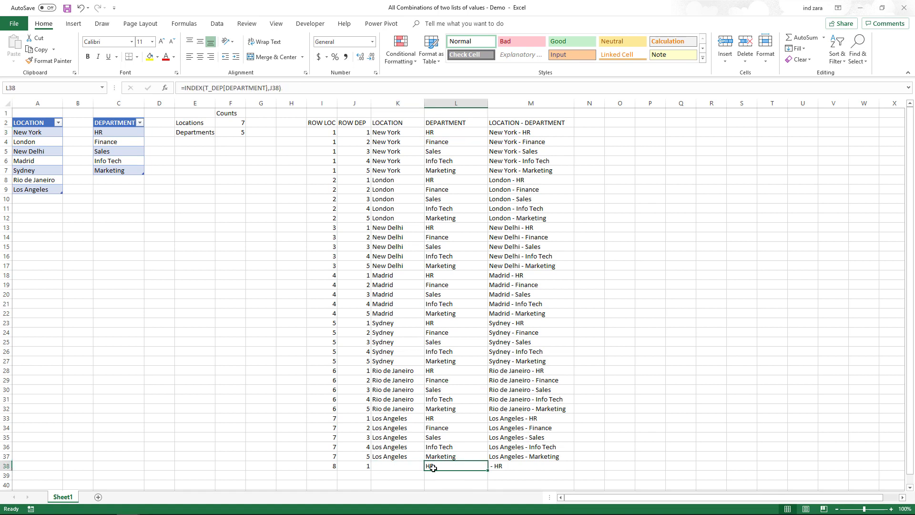
left_click(481, 133)
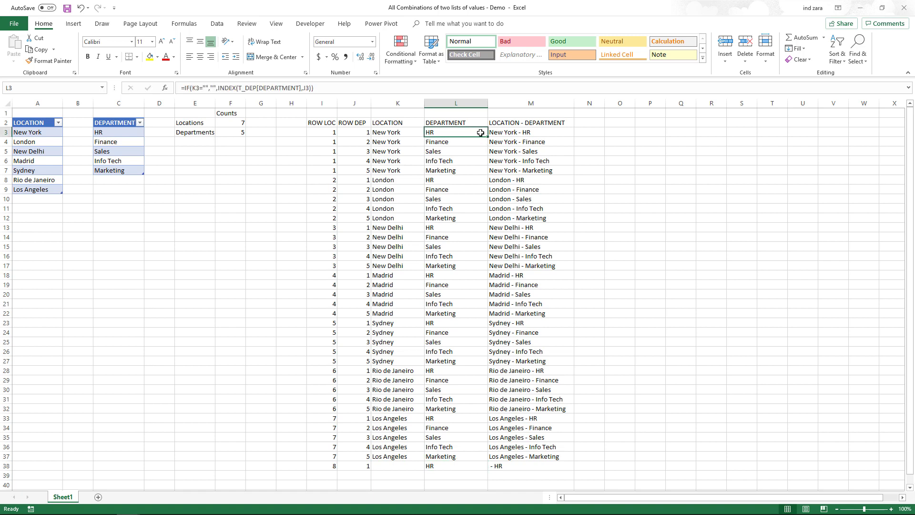
left_click(491, 135)
left_click(484, 133)
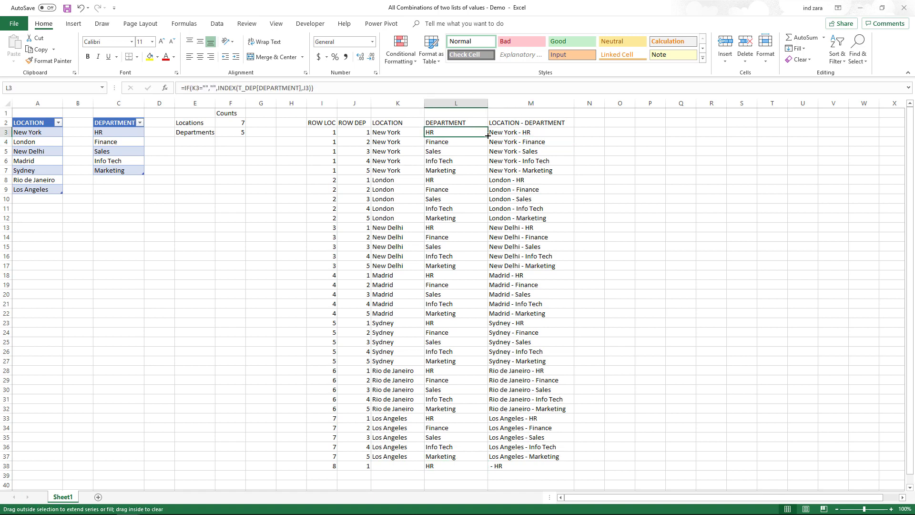
double_click(488, 136)
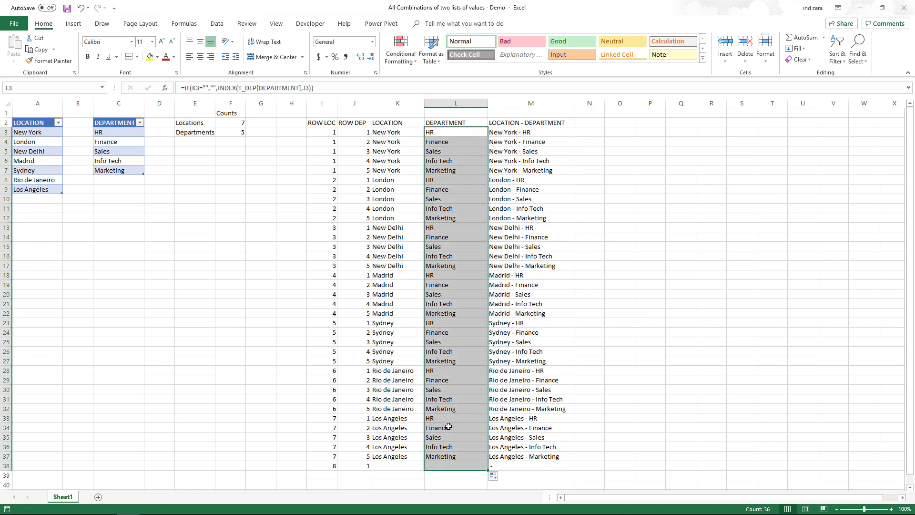
left_click(443, 465)
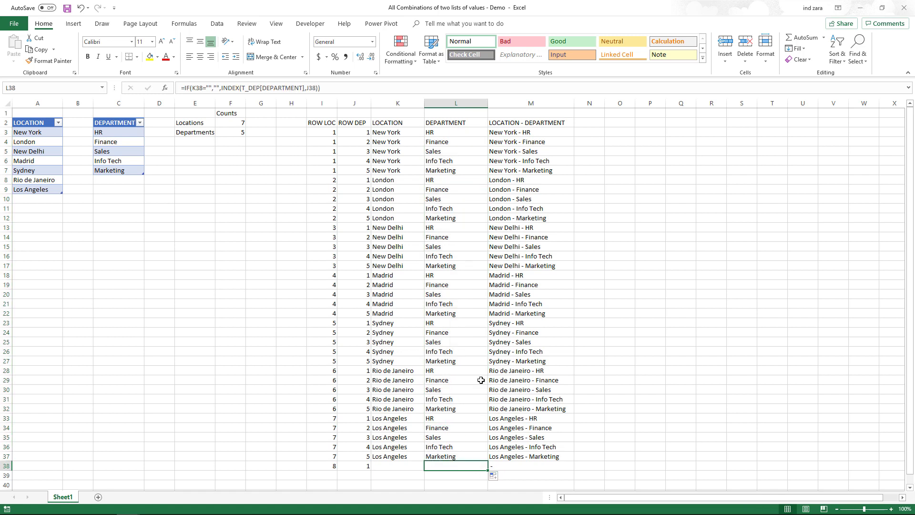
left_click(435, 133)
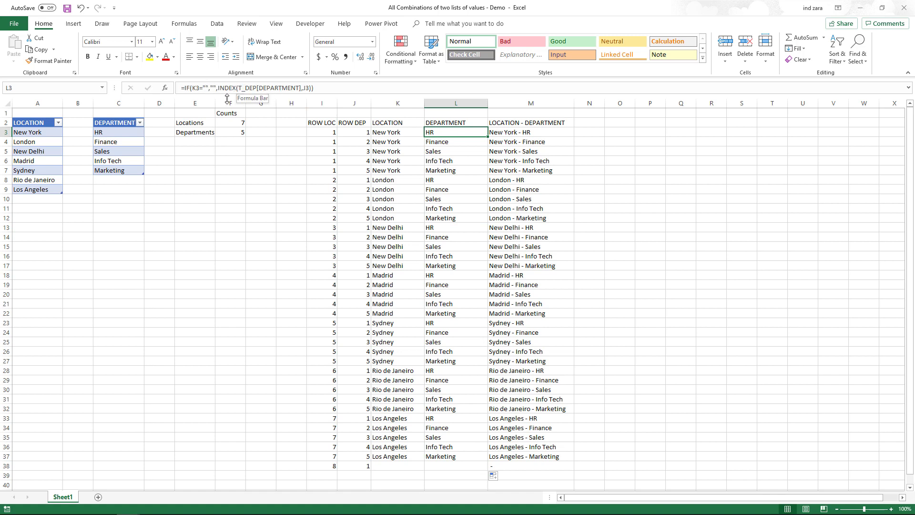
left_click(391, 133)
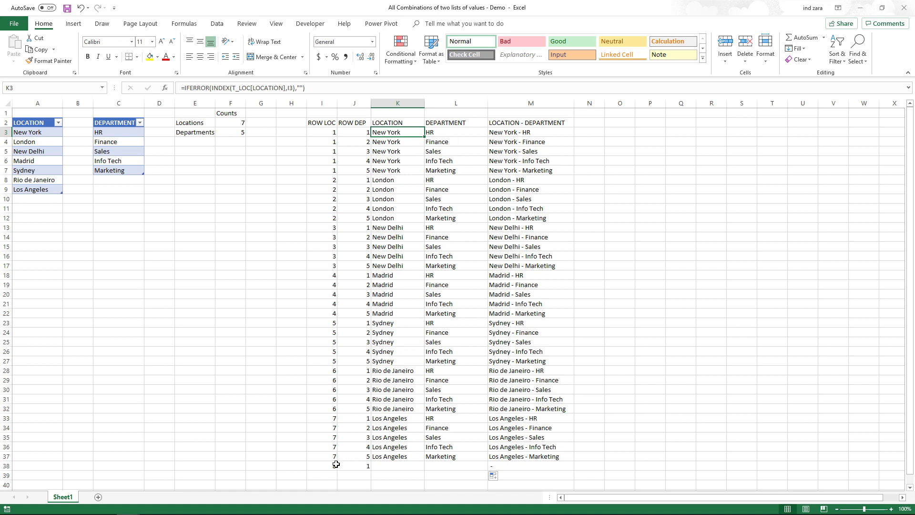
Clear the contents of the surplus combination row I38:M38.
left_click_drag(333, 466, 521, 464)
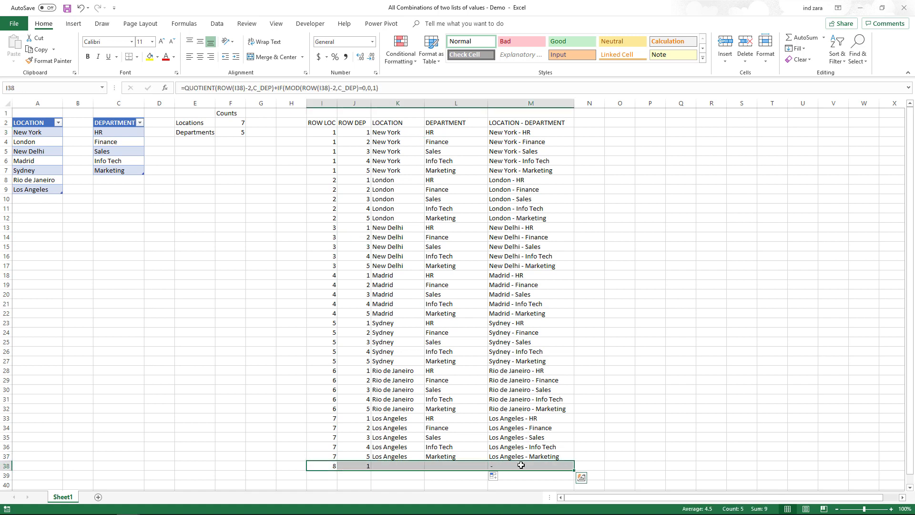
right_click(521, 466)
left_click(555, 353)
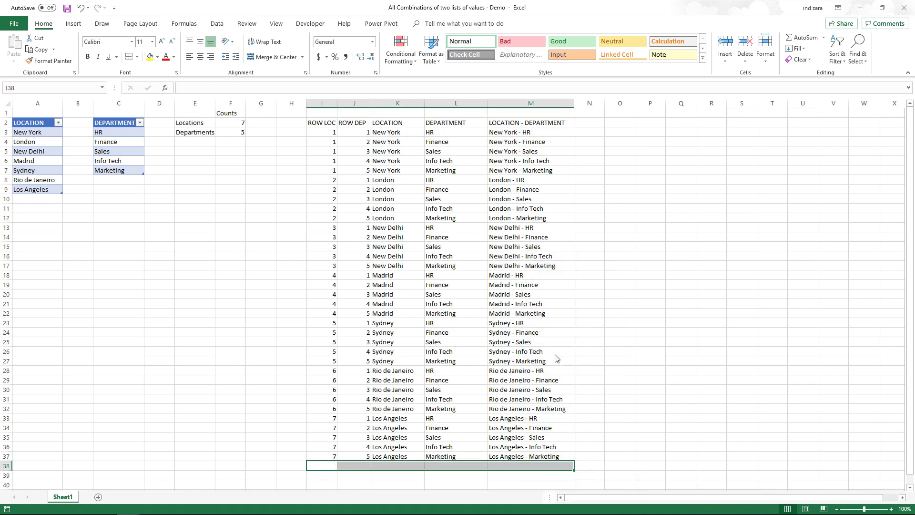
left_click(602, 350)
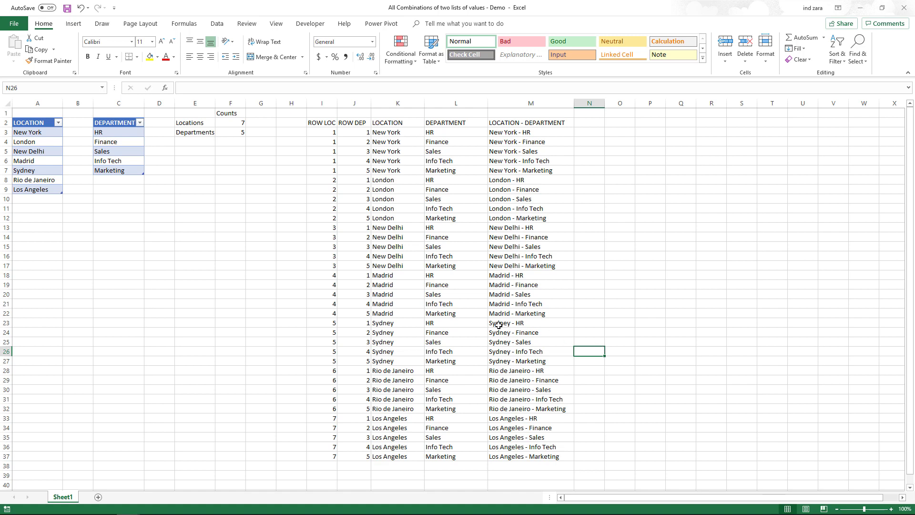
Review the full combination list in I2:M37 and the expanding range in the COUNTIF formula in J3.
left_click(368, 134)
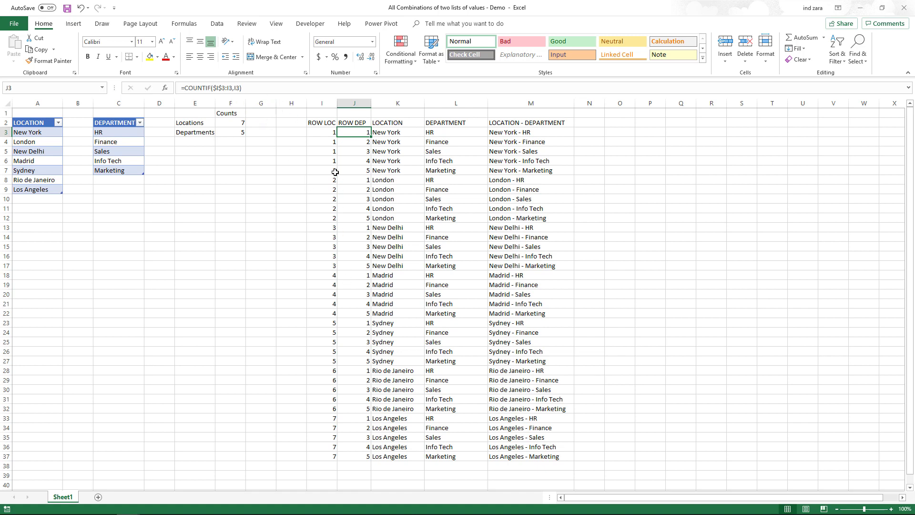
left_click_drag(333, 123, 555, 454)
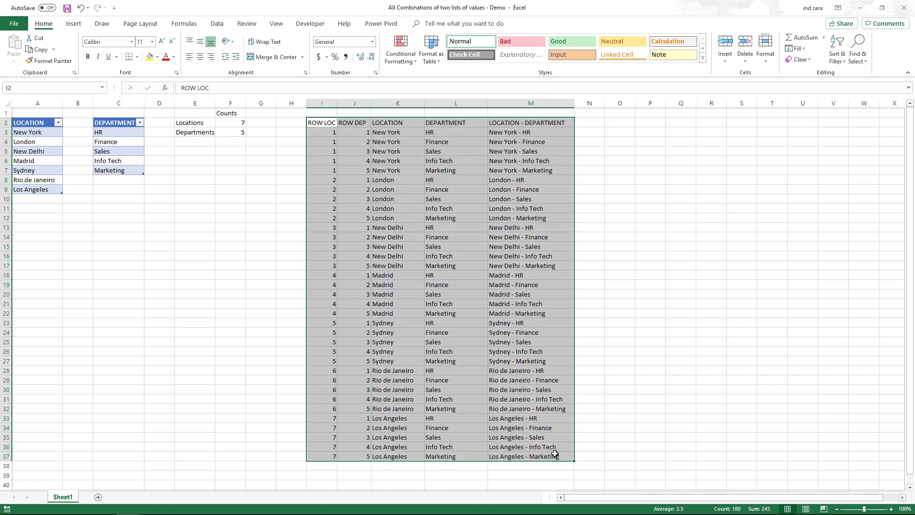
scroll(572, 443, "down", 1)
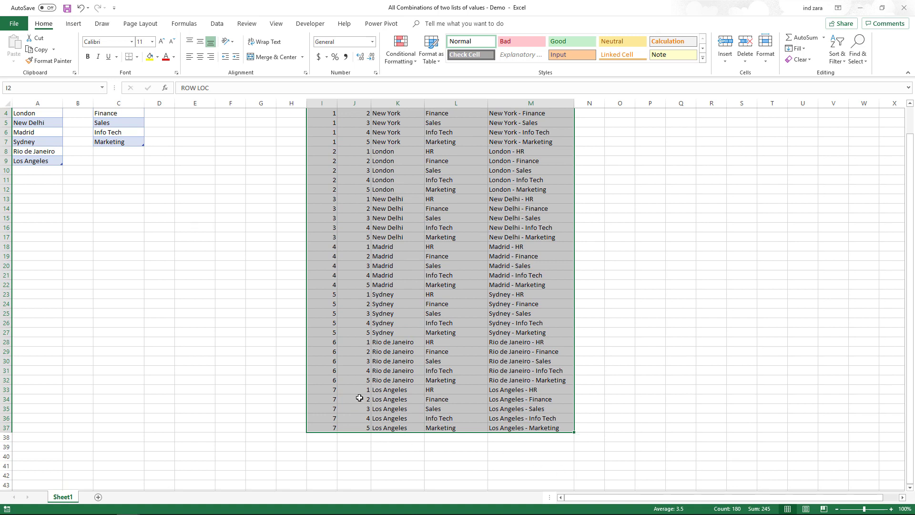
scroll(359, 397, "up", 1)
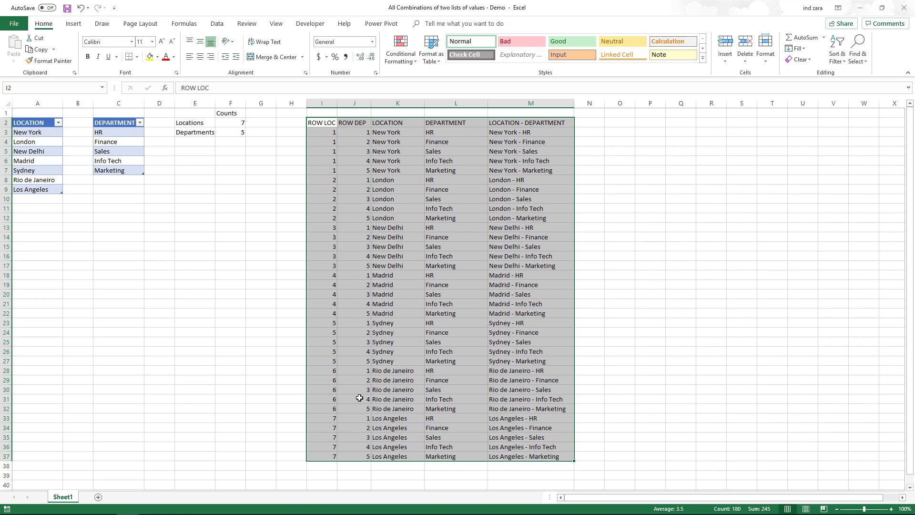
left_click(359, 207)
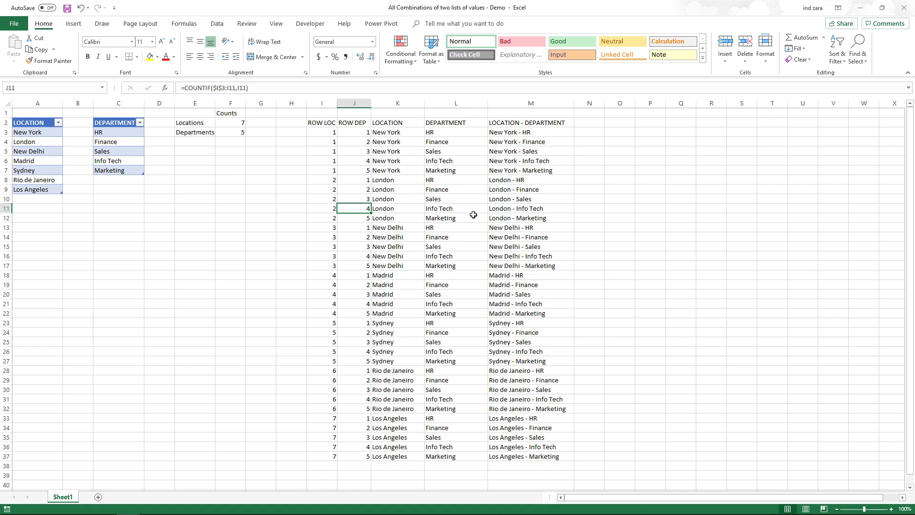
left_click(360, 133)
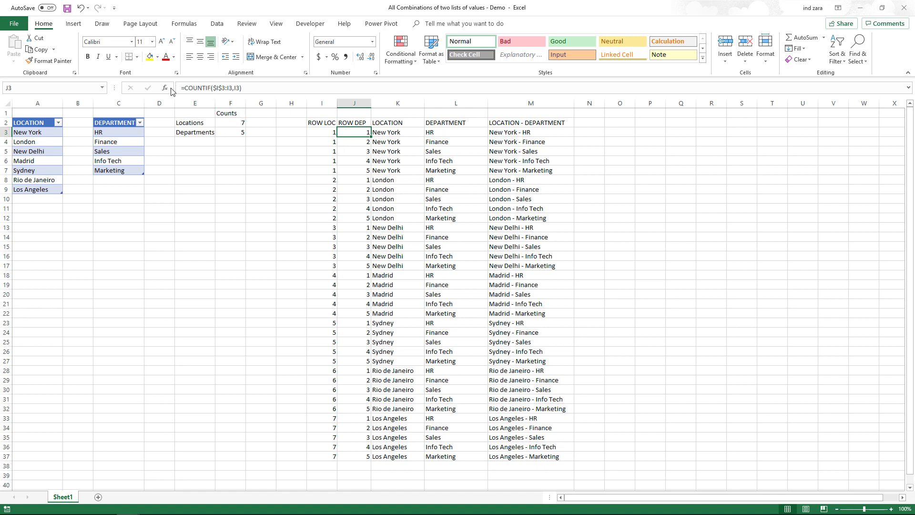
left_click_drag(232, 88, 216, 88)
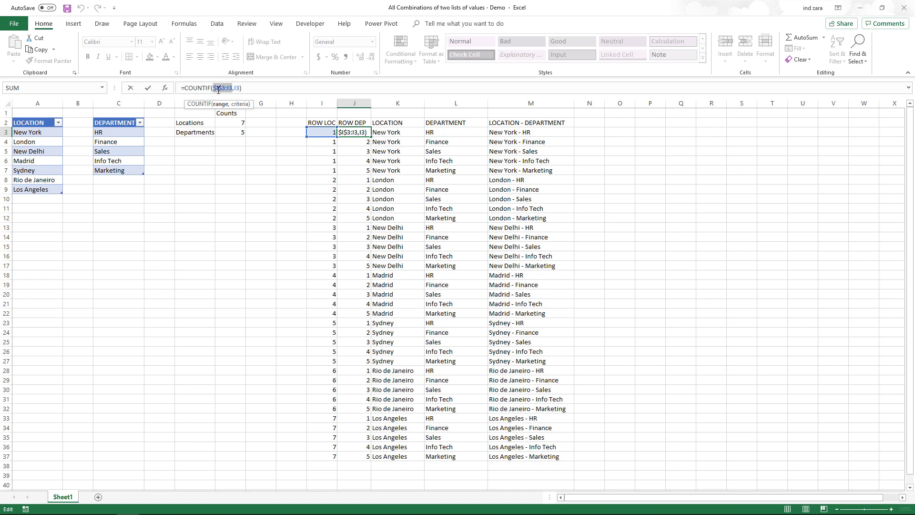
key("ctrl+Return")
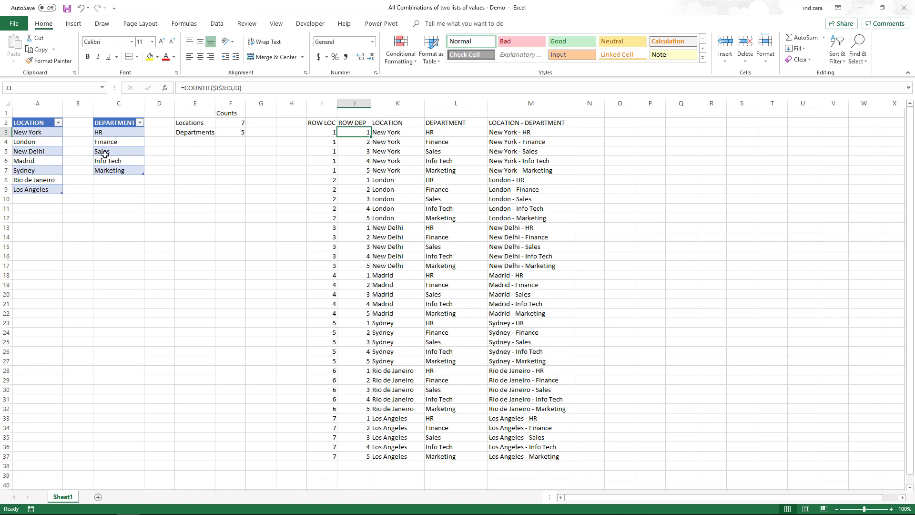
Review the department count formula in F3 and each formula in the first combination row, I3 through M3.
key("Left")
key("Left")
key("Left")
key("Left")
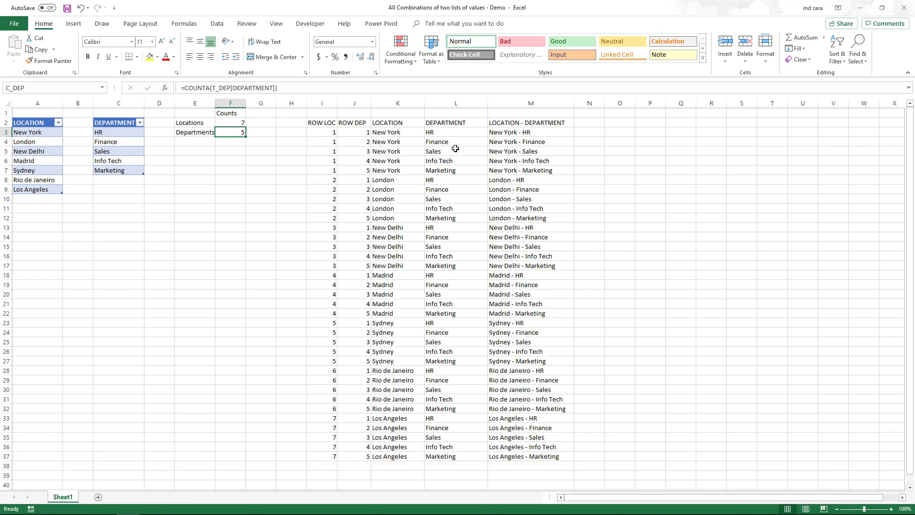
left_click(327, 132)
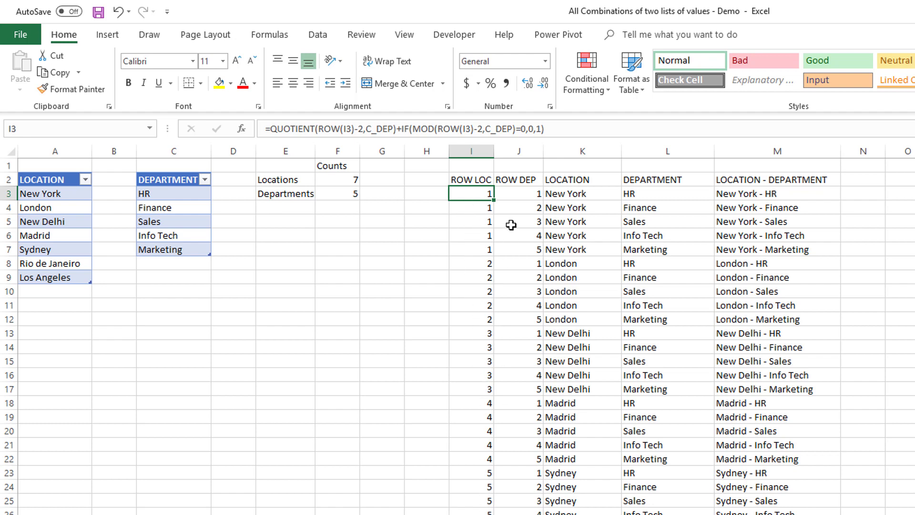
left_click(514, 196)
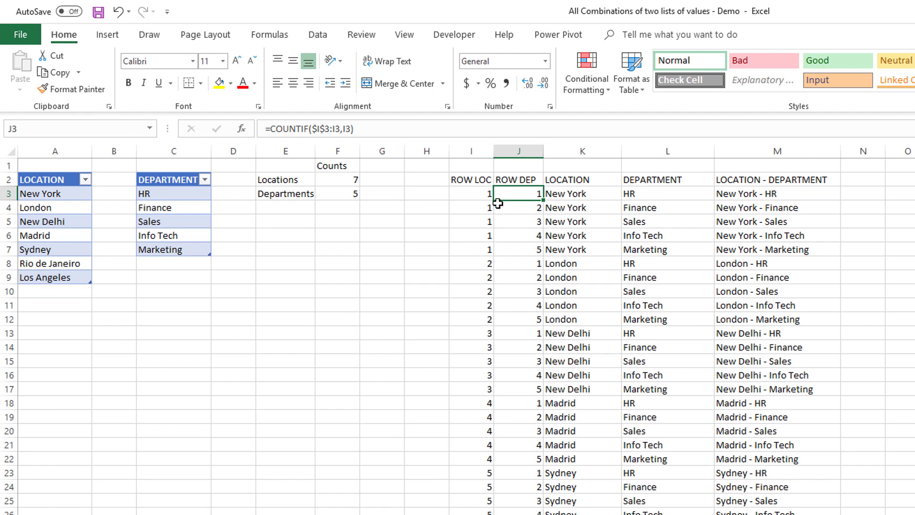
left_click(571, 198)
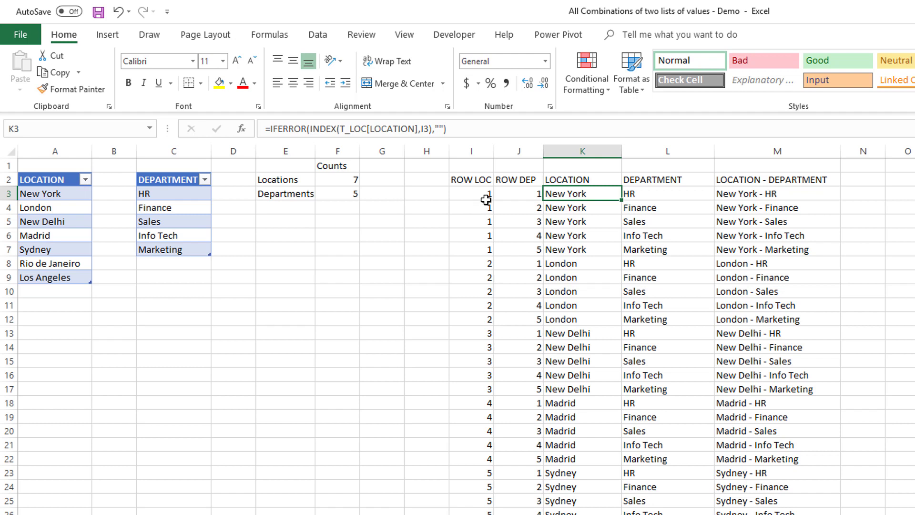
left_click(657, 194)
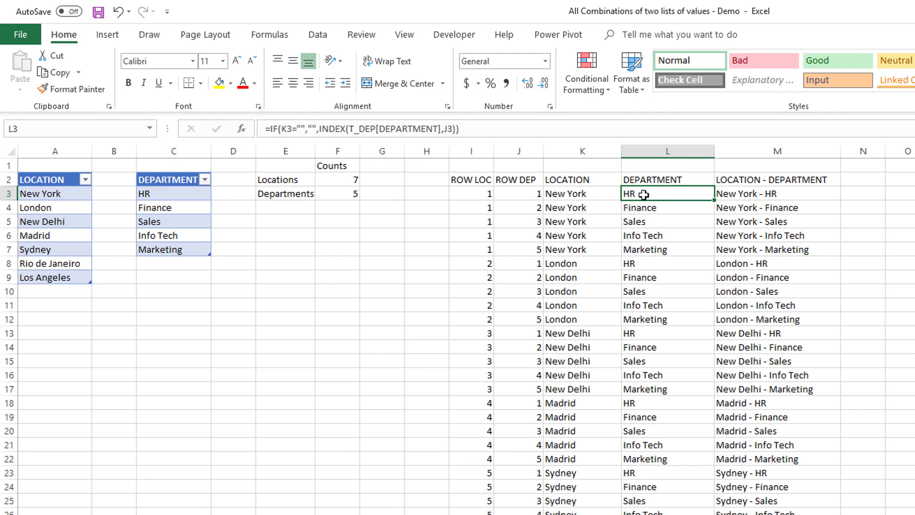
left_click(755, 195)
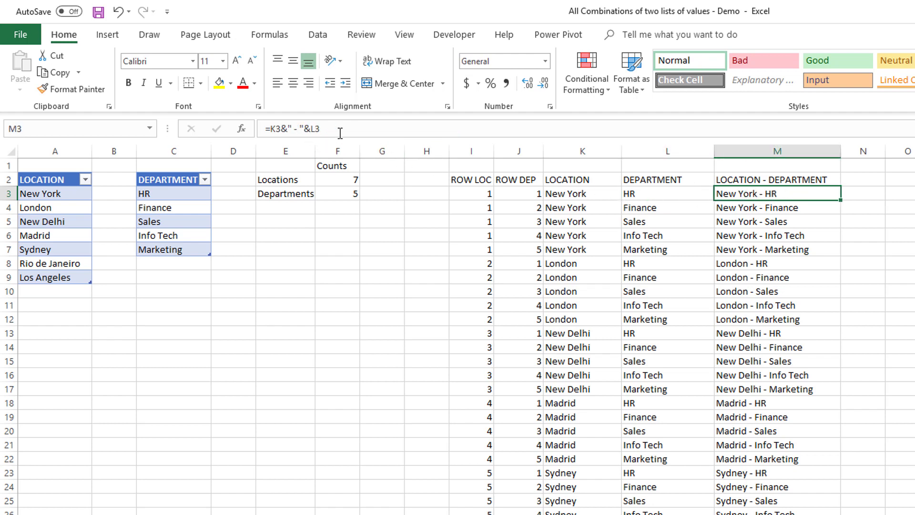